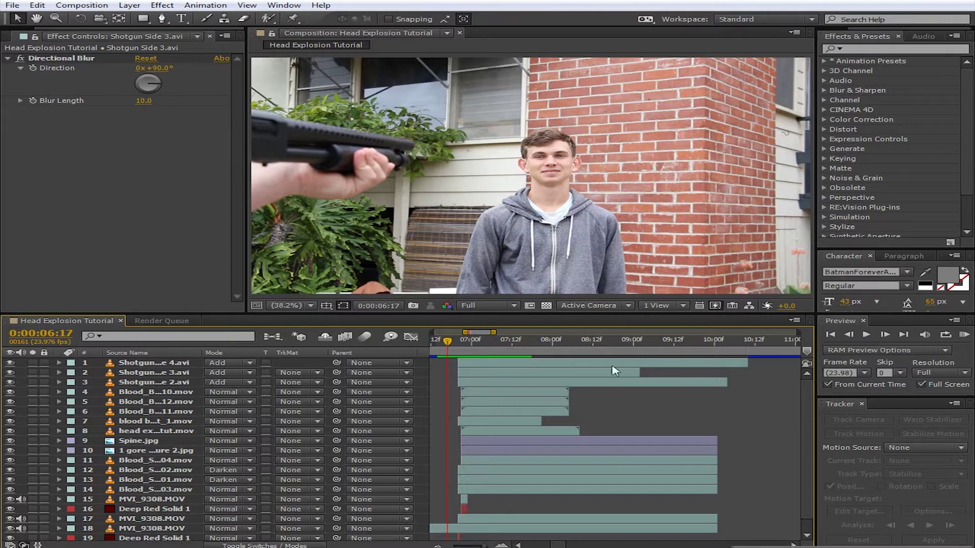
- Step through the frames from 0:00:06:17 to 0:00:06:19 and examine the man's intact head up close before the gunshot
scroll(441, 435, "up", 2)
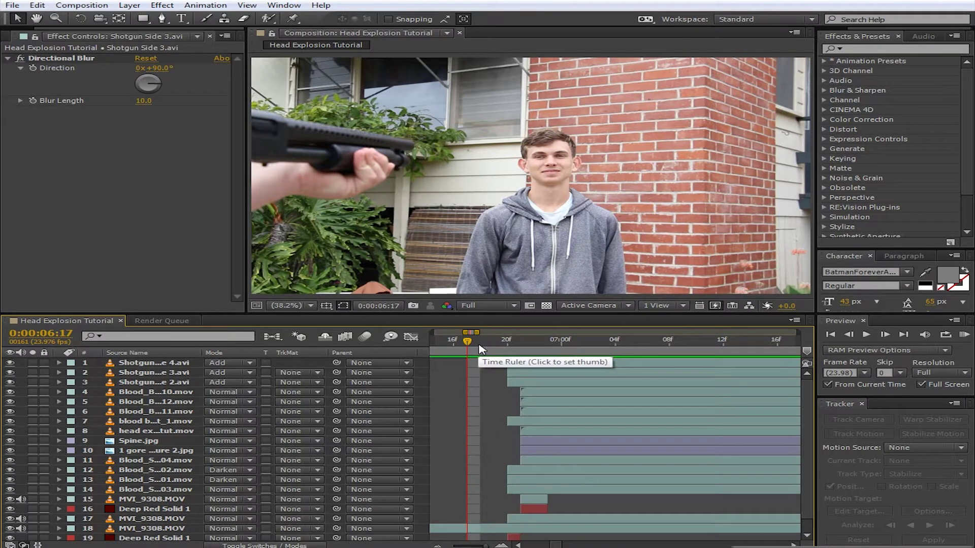
key("Page_Down")
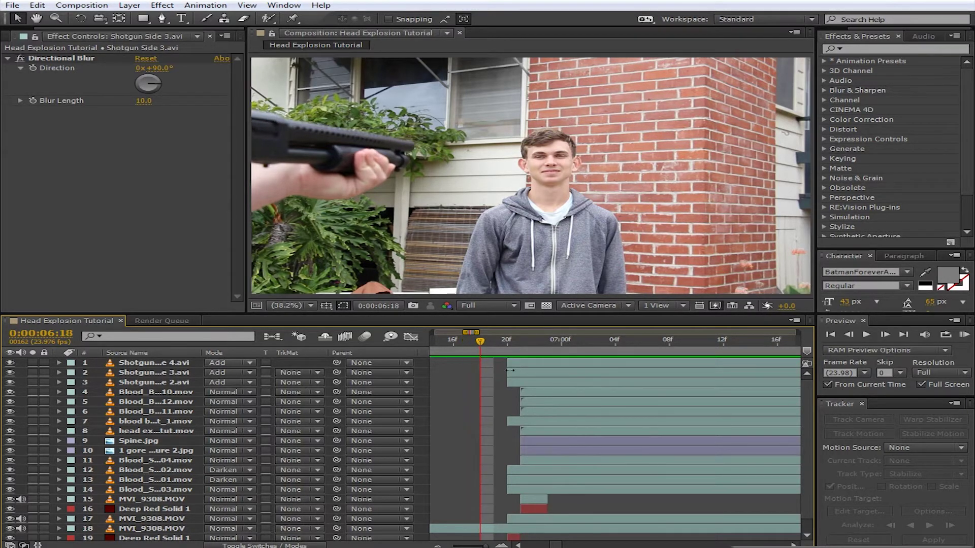
key("Page_Down")
key("Page_Up")
key("Page_Up")
key("Page_Down")
key("Page_Down")
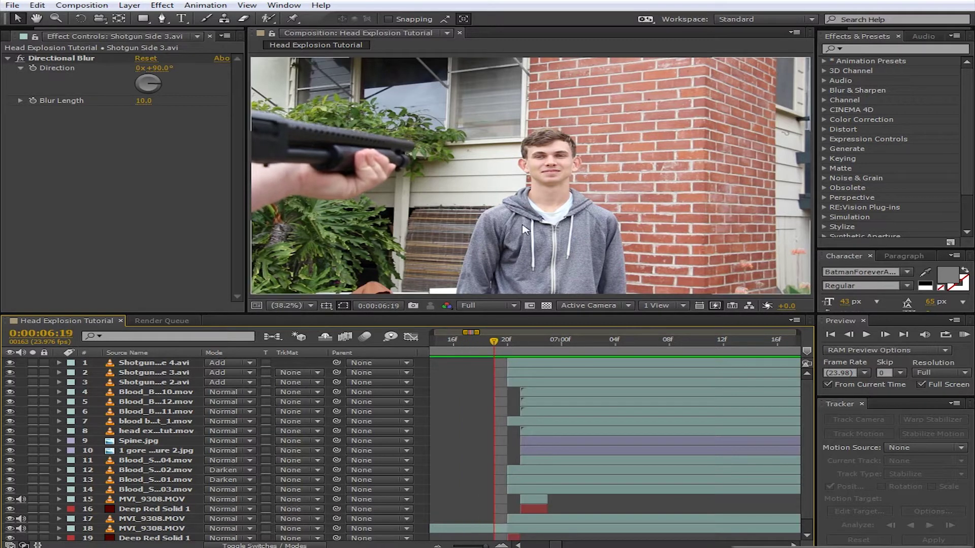
left_click(294, 306)
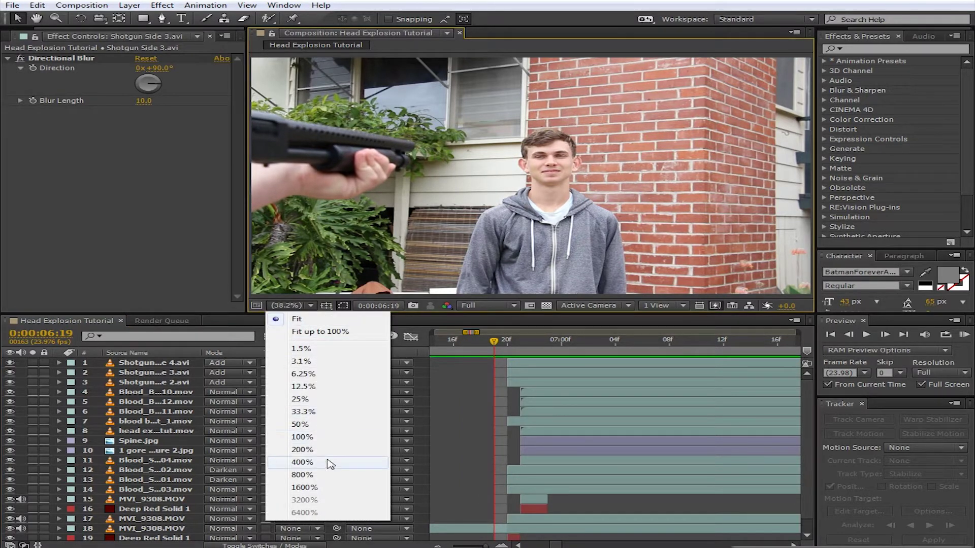
left_click(315, 425)
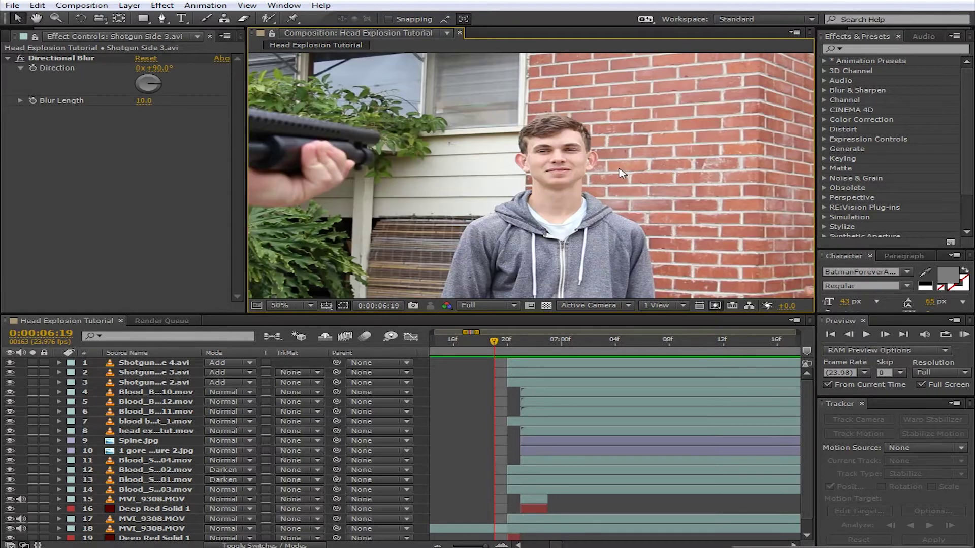
scroll(604, 178, "up", 2)
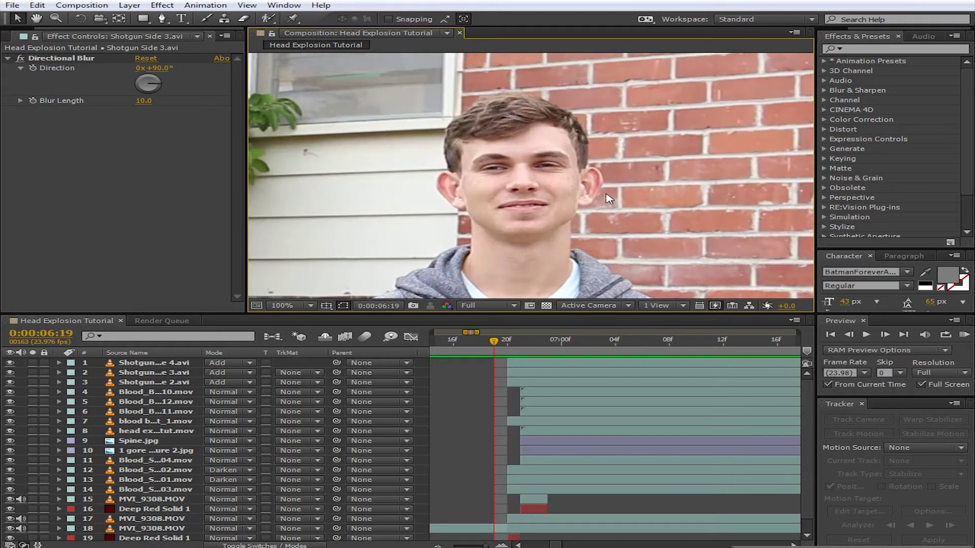
- Examine the first impact frame at 0:00:06:20, looking closely at the blurred head and blood splatter
key("Page_Down")
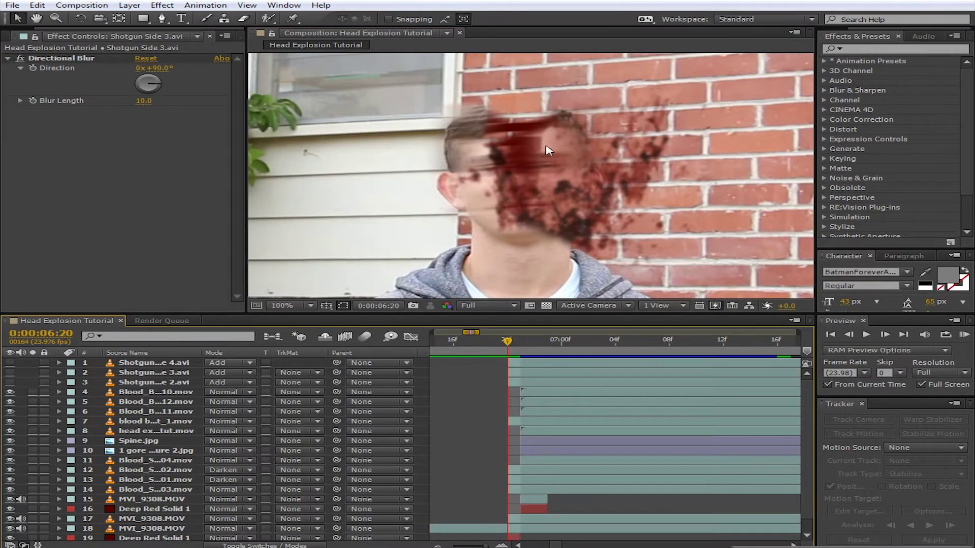
key("period")
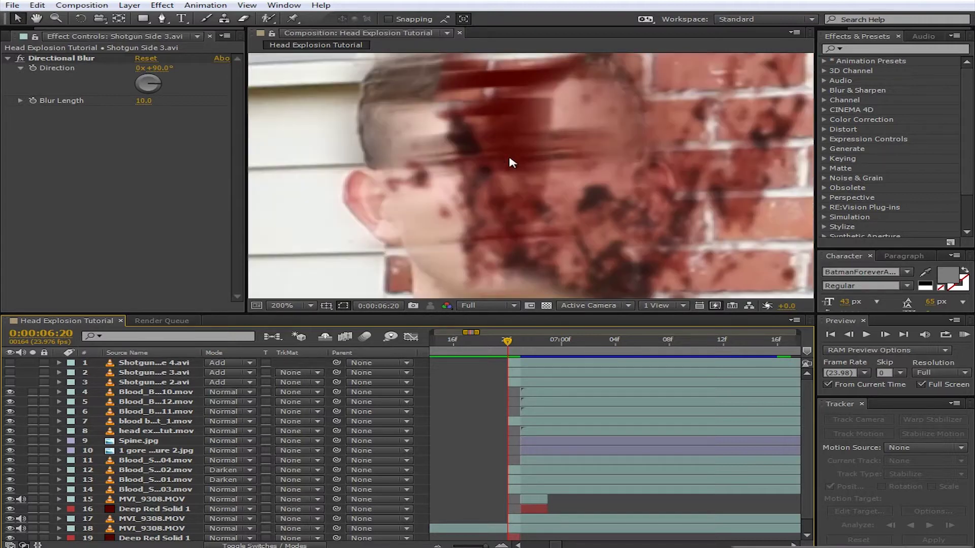
key("comma")
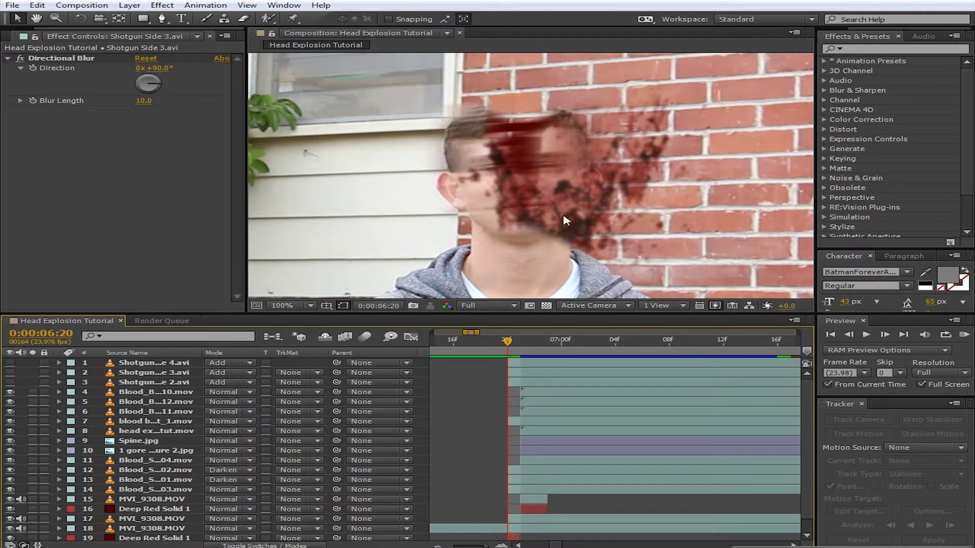
- Advance to 0:00:06:21 and 0:00:06:22 and examine the blood burst and flying head fragments at several magnifications
key("Page_Down")
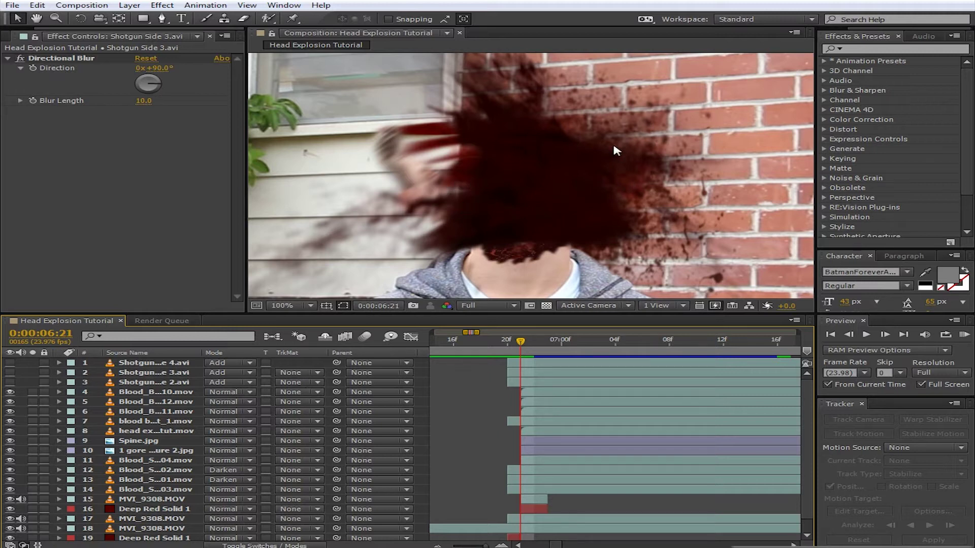
scroll(509, 157, "down", 1)
scroll(509, 158, "up", 1)
key("Page_Down")
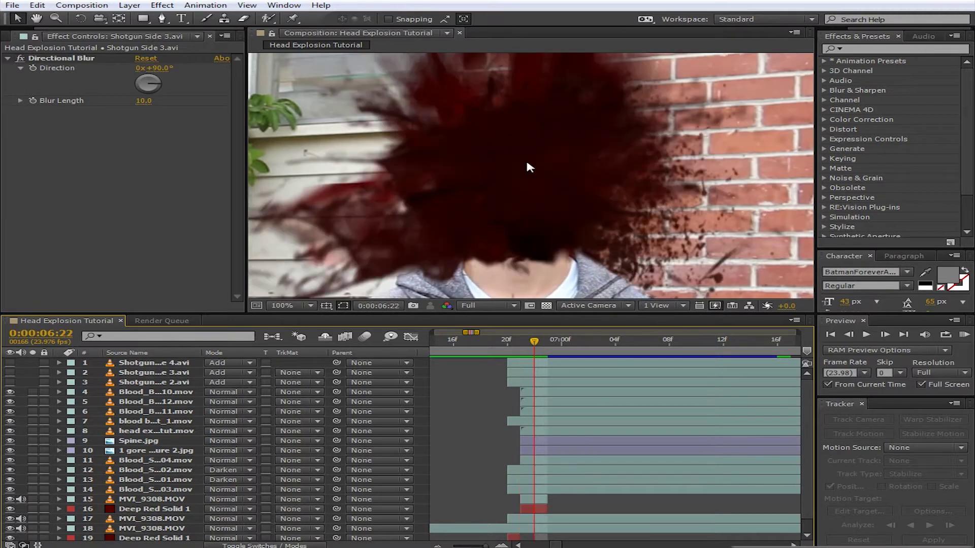
scroll(511, 208, "down", 2)
scroll(470, 165, "up", 1)
scroll(426, 188, "down", 1)
scroll(459, 199, "up", 2)
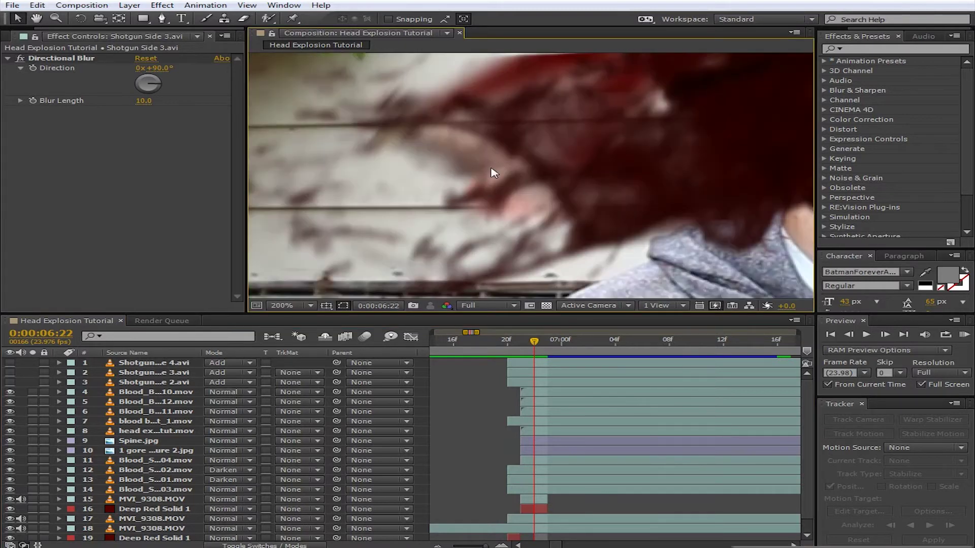
scroll(492, 173, "down", 5)
scroll(589, 148, "up", 3)
scroll(553, 122, "down", 2)
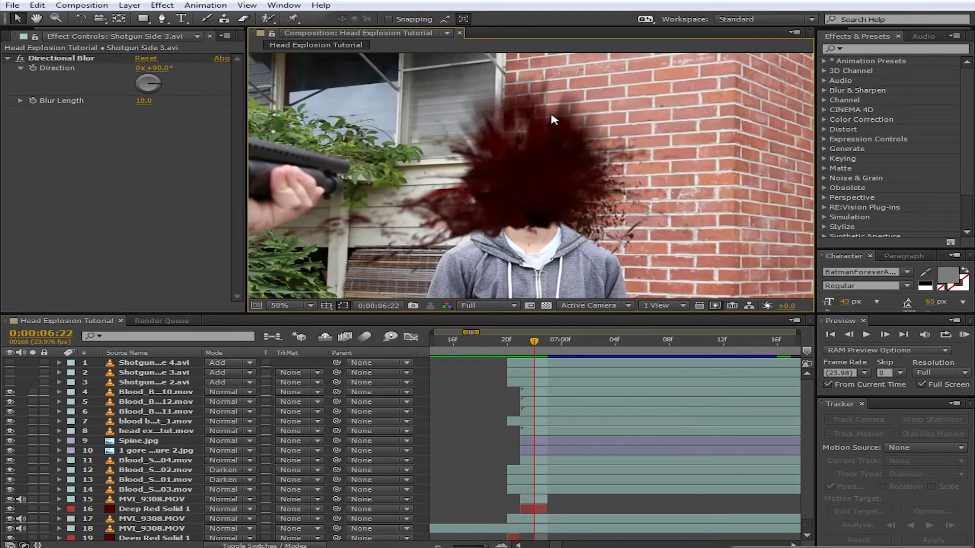
left_click_drag(560, 161, 546, 184)
scroll(567, 202, "up", 1)
scroll(572, 207, "down", 1)
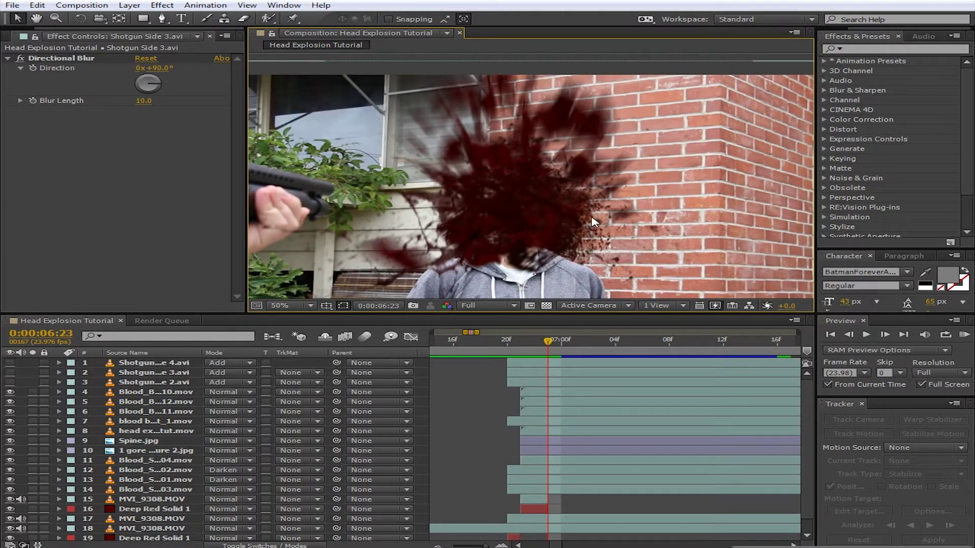
- Step through the frames from 0:00:06:23 to 0:00:07:03 and examine the flying gore chunks and the splatter behind the body
key("Page_Up")
key("Page_Down")
key("Page_Down")
key("Page_Down")
key("Page_Down")
scroll(553, 206, "down", 1)
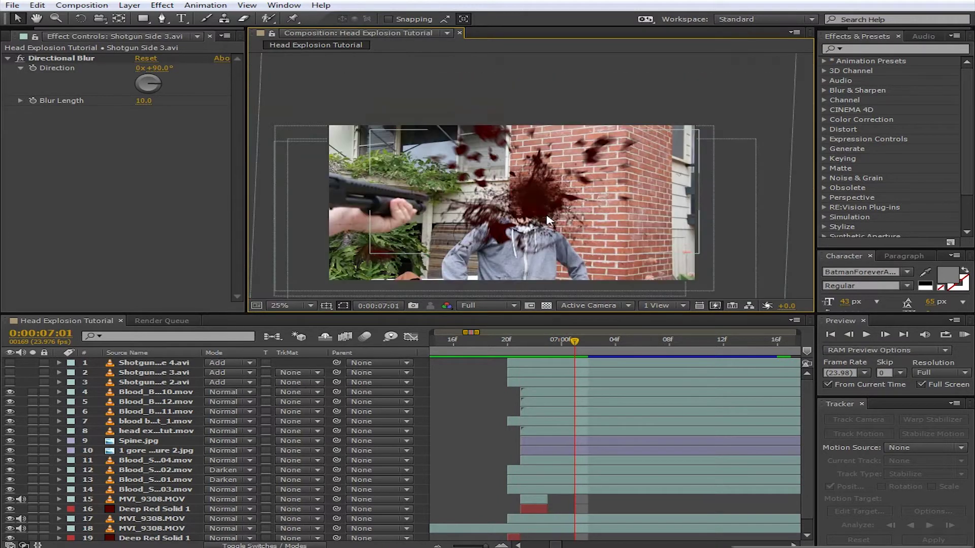
scroll(547, 212, "up", 3)
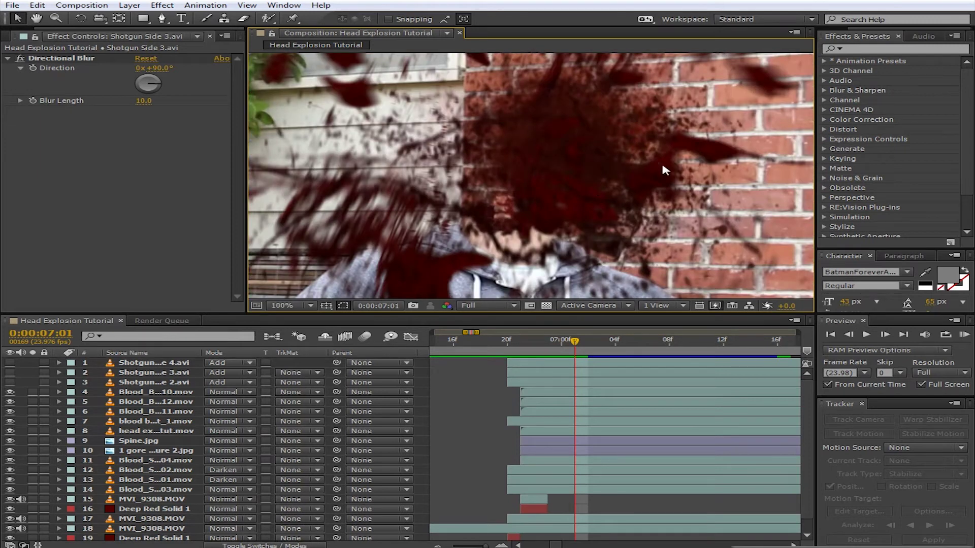
key("Page_Down")
key("Page_Down")
scroll(629, 193, "down", 3)
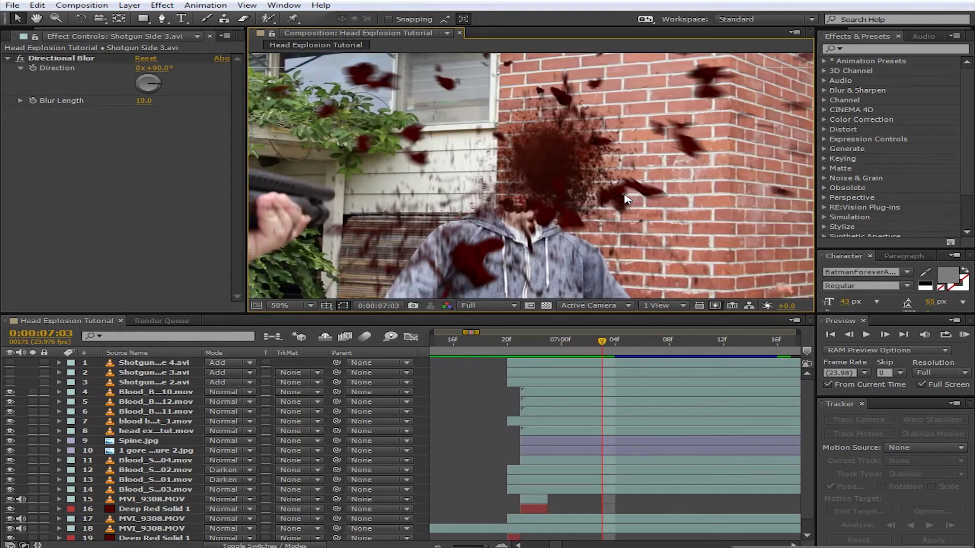
scroll(582, 209, "up", 1)
left_click_drag(579, 205, 508, 189)
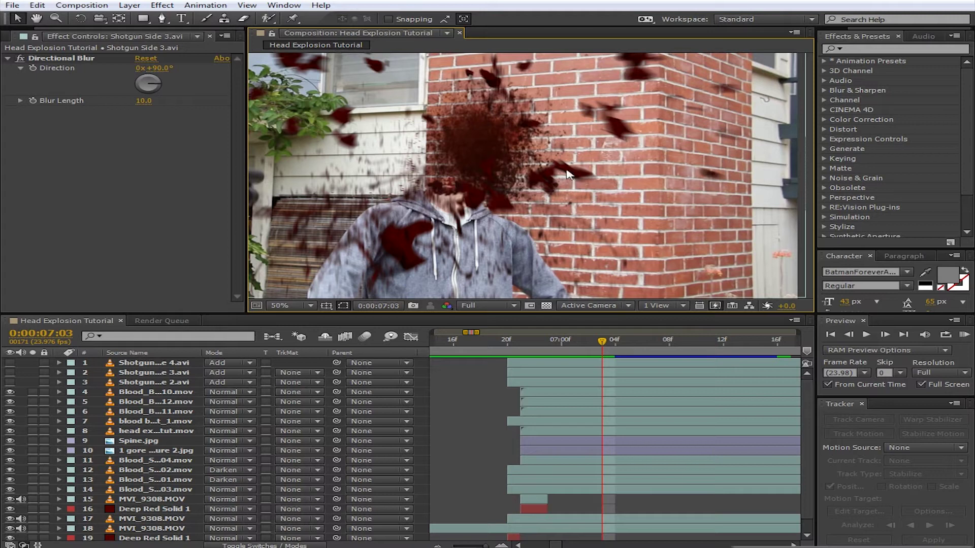
scroll(480, 201, "down", 1)
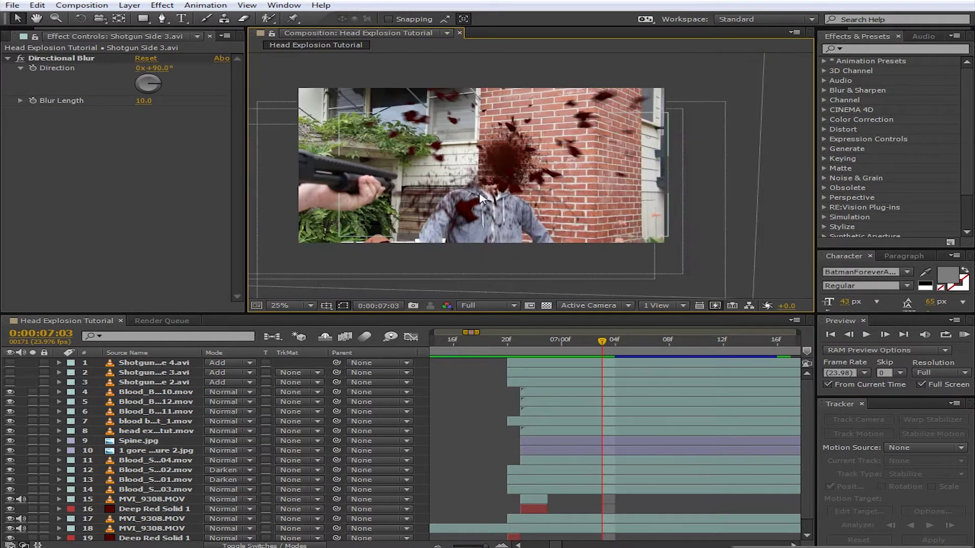
scroll(482, 162, "up", 1)
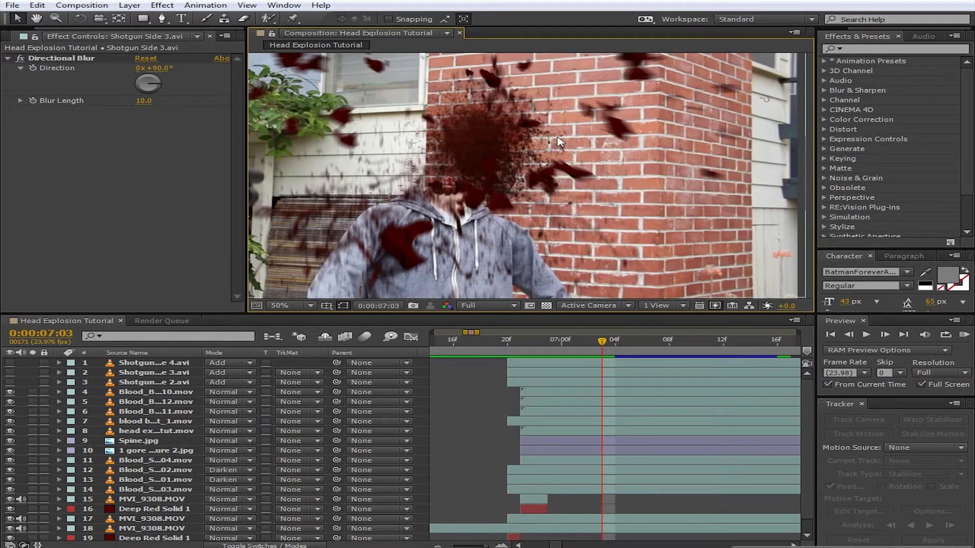
left_click_drag(478, 136, 548, 126)
- Advance to 0:00:07:05 and examine the gore texture and exposed spine on the neck stump up close
key("Page_Down")
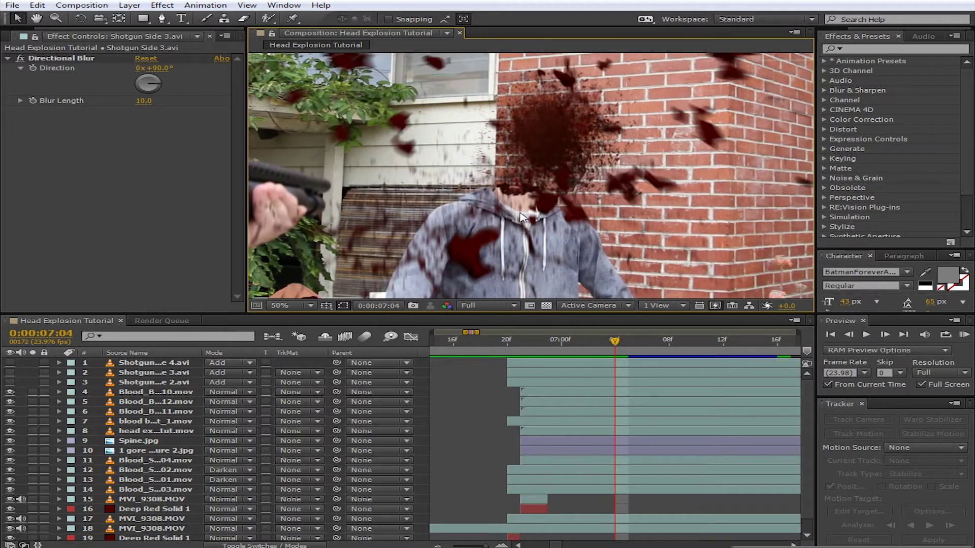
scroll(517, 221, "up", 6)
key("Page_Down")
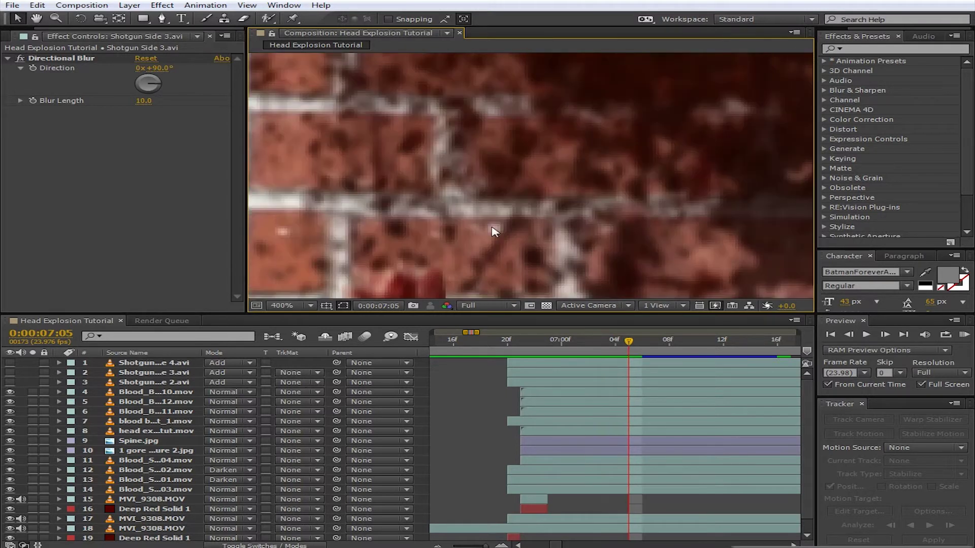
scroll(492, 229, "down", 2)
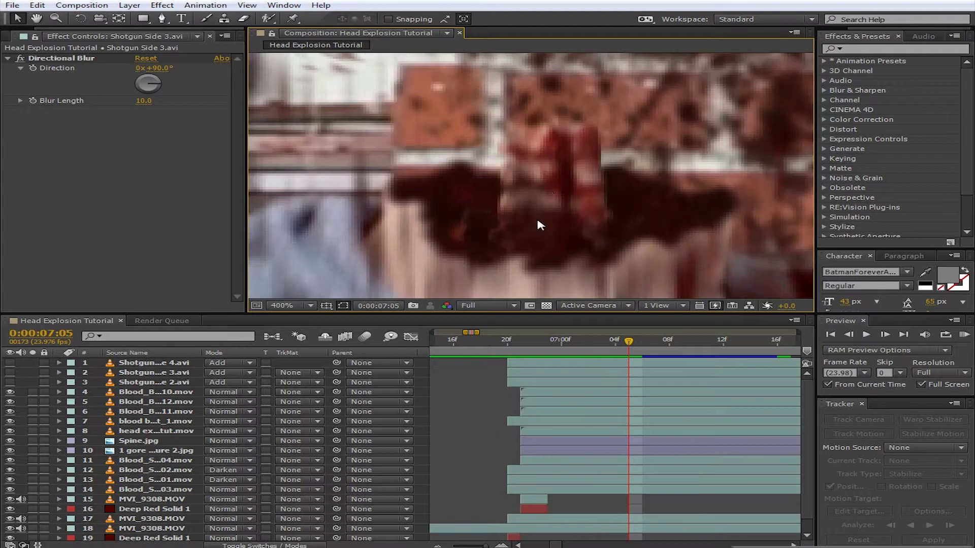
scroll(566, 223, "down", 2)
left_click_drag(572, 203, 559, 205)
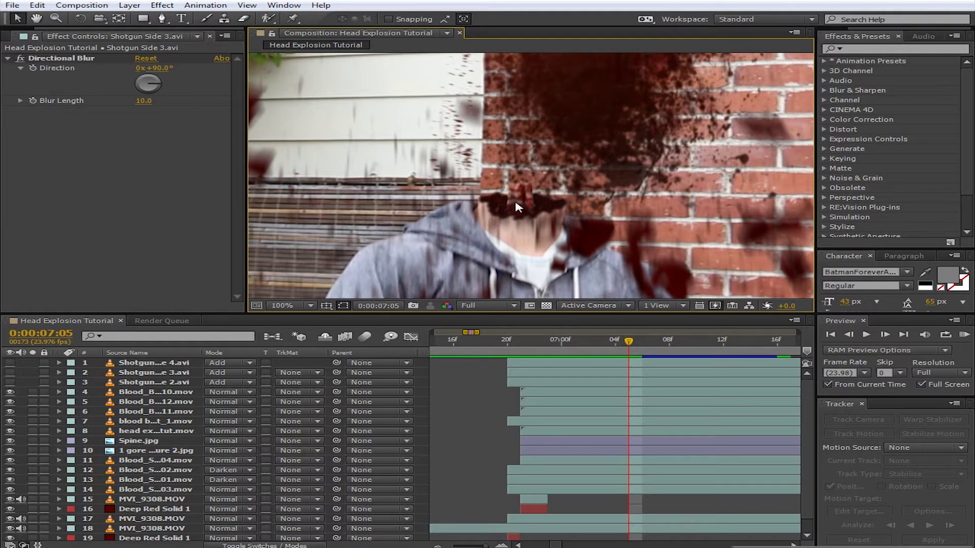
scroll(510, 196, "down", 1)
scroll(509, 196, "up", 2)
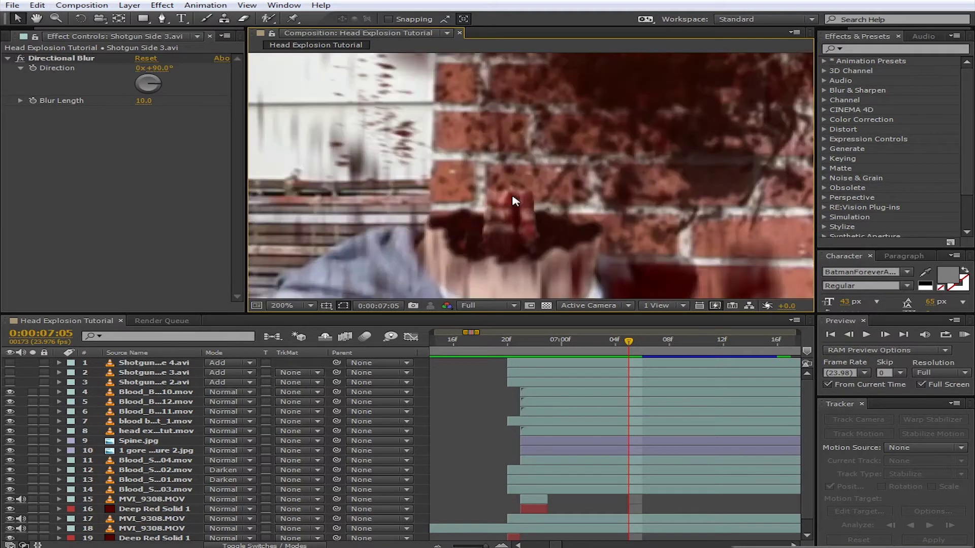
scroll(510, 200, "down", 1)
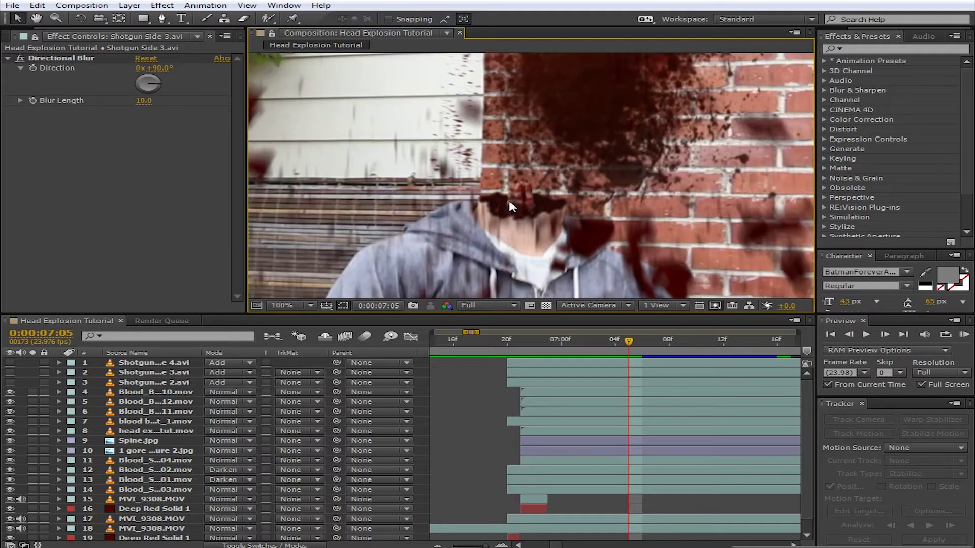
scroll(515, 210, "down", 2)
scroll(508, 192, "up", 1)
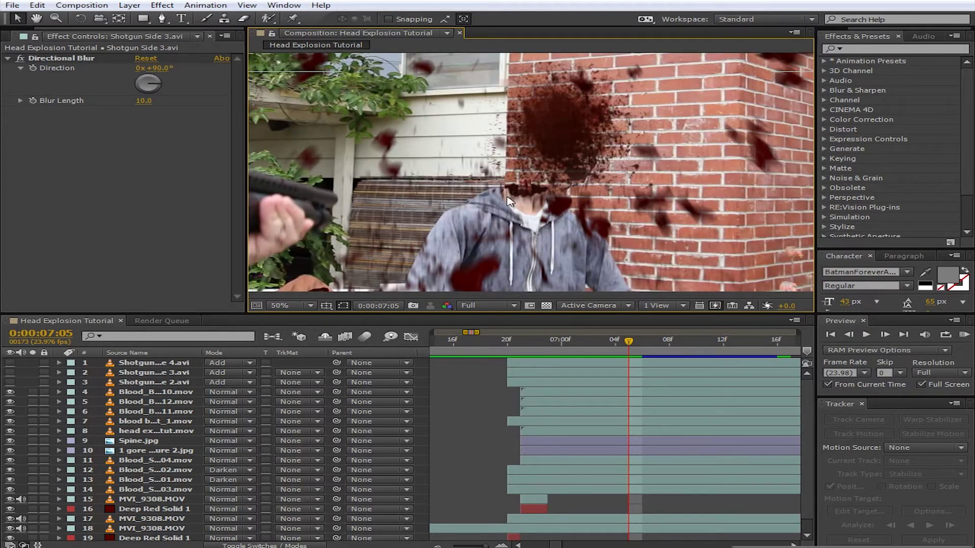
- Step through the frames from 0:00:07:05 to 0:00:07:11 to review the headless body falling
left_click_drag(516, 200, 518, 182)
key("Page_Down")
key("Page_Down")
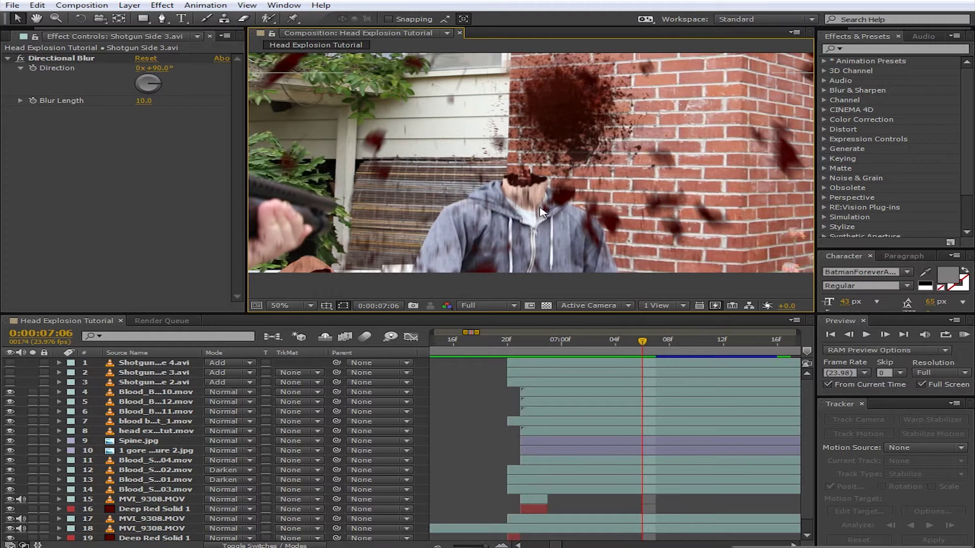
key("Page_Down")
key("Page_Down")
key("Page_Down")
key("Page_Down")
key("Page_Down")
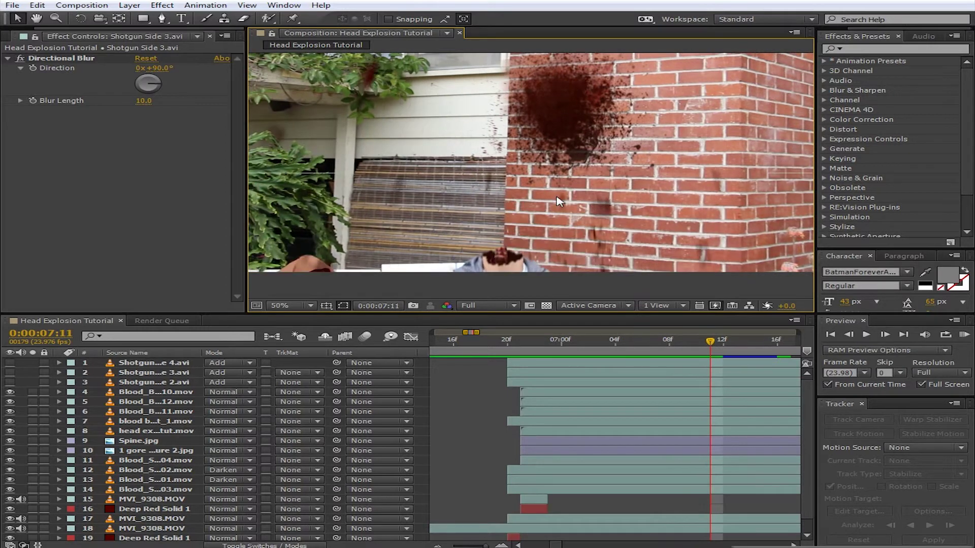
- Examine the blood splatter on the brick wall and white siding from 0:00:07:12 to 0:00:07:15
scroll(564, 173, "down", 1)
left_click_drag(578, 126, 566, 163)
scroll(559, 169, "up", 1)
scroll(556, 166, "up", 1)
scroll(569, 168, "up", 1)
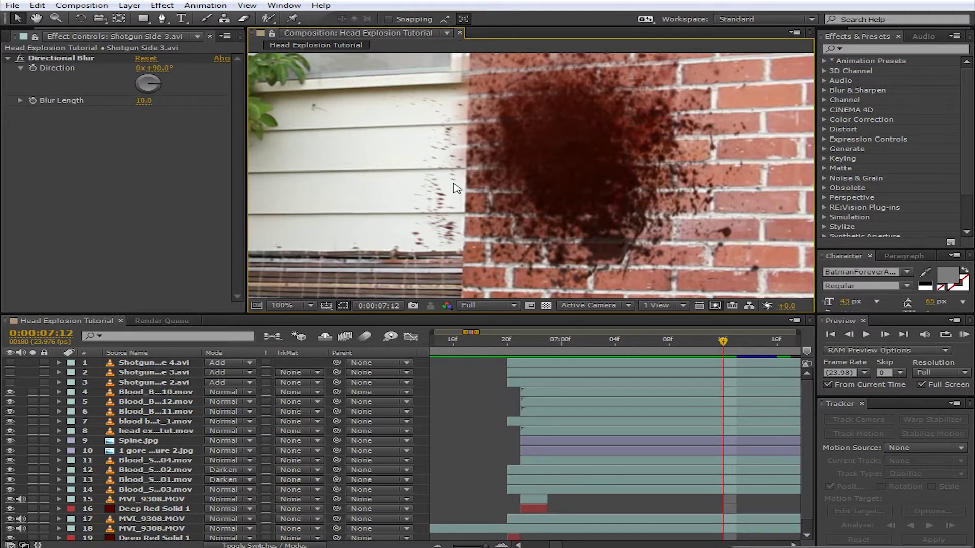
scroll(457, 188, "up", 1)
scroll(425, 181, "up", 1)
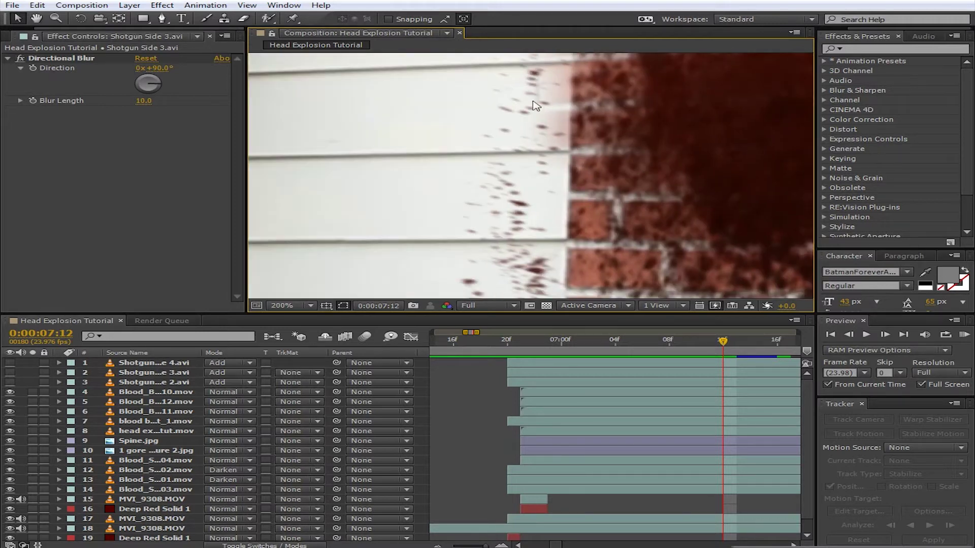
scroll(531, 152, "down", 4)
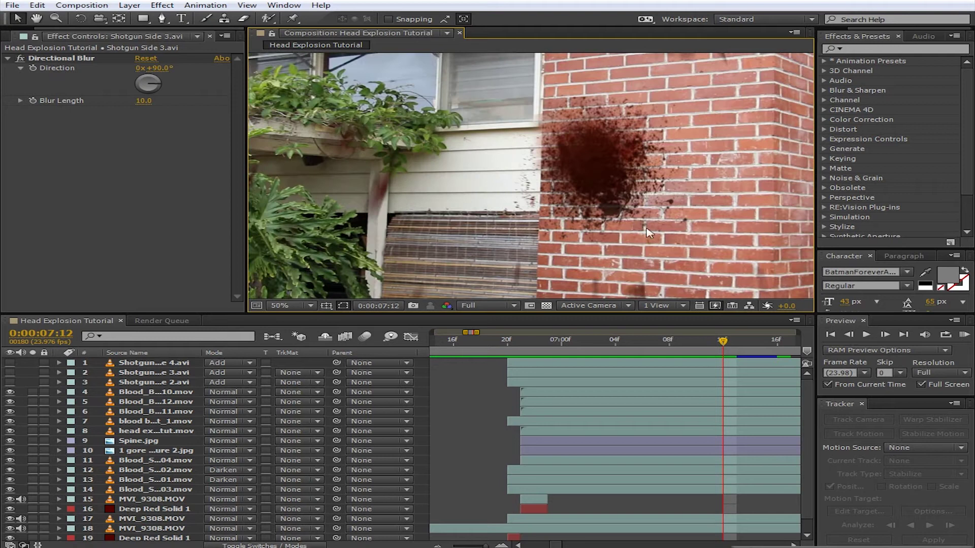
key("Page_Down")
key("Page_Down")
key("Page_Down")
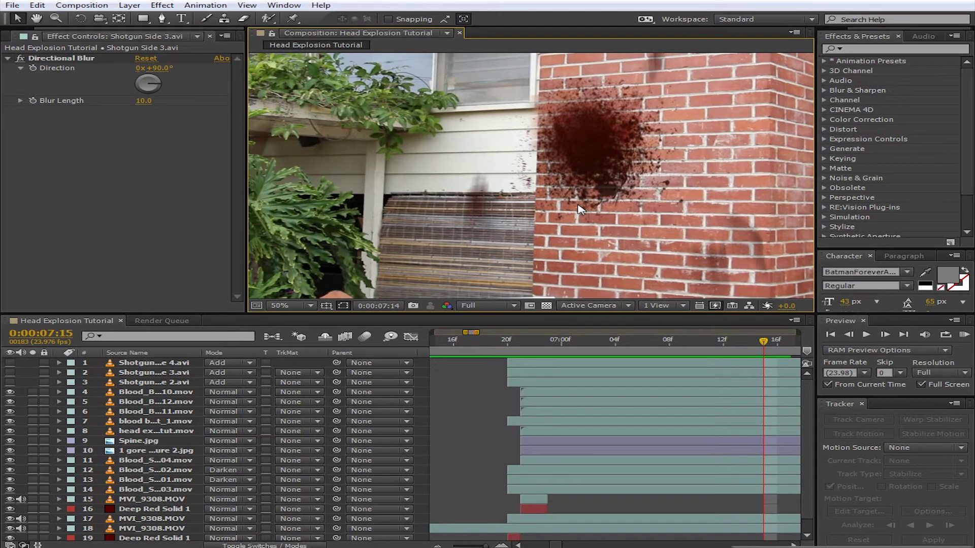
key("Page_Up")
- Move the playhead back to 0:00:06:18, before the gunshot, and enlarge the view of the standing man
left_click(493, 349)
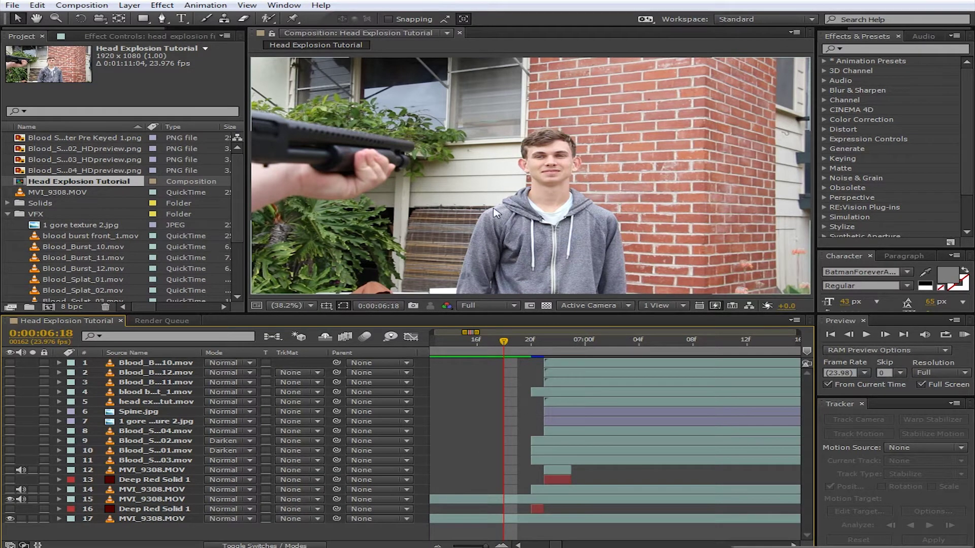
scroll(547, 175, "up", 1)
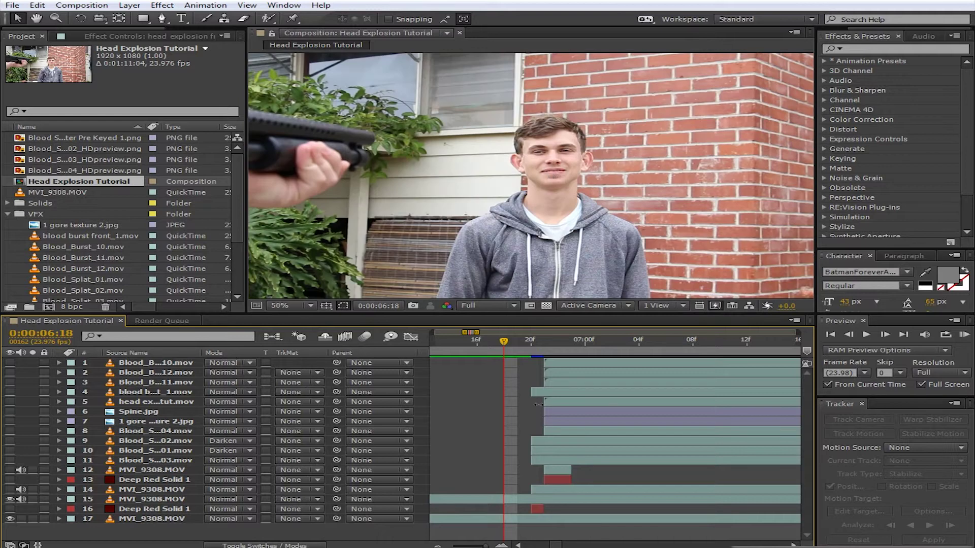
- Advance to 0:00:06:20 and select MVI_9308.MOV layer 17 to examine the mask that splits the blurred face
mouse_move(481, 339)
left_mouse_down()
mouse_move(460, 339)
mouse_move(504, 342)
mouse_move(474, 349)
left_mouse_up()
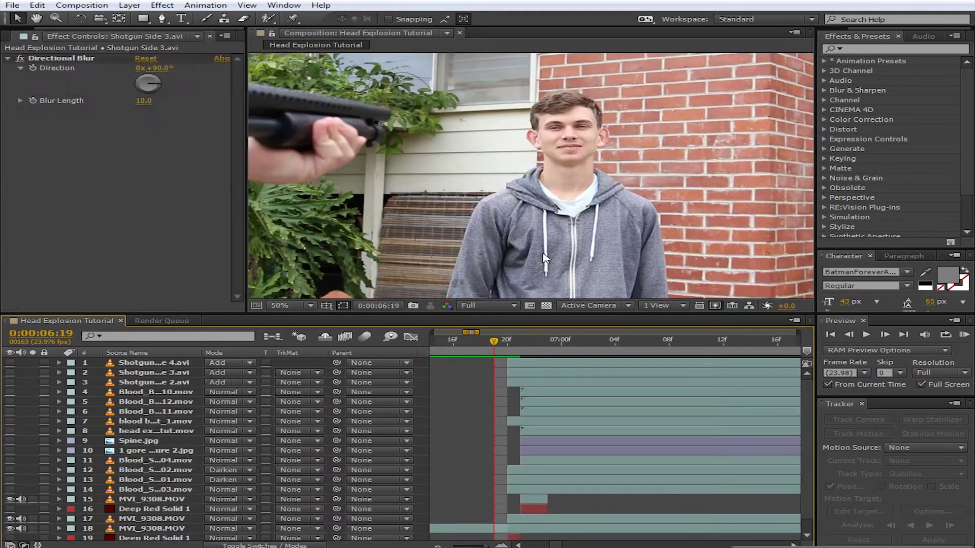
key("Page_Down")
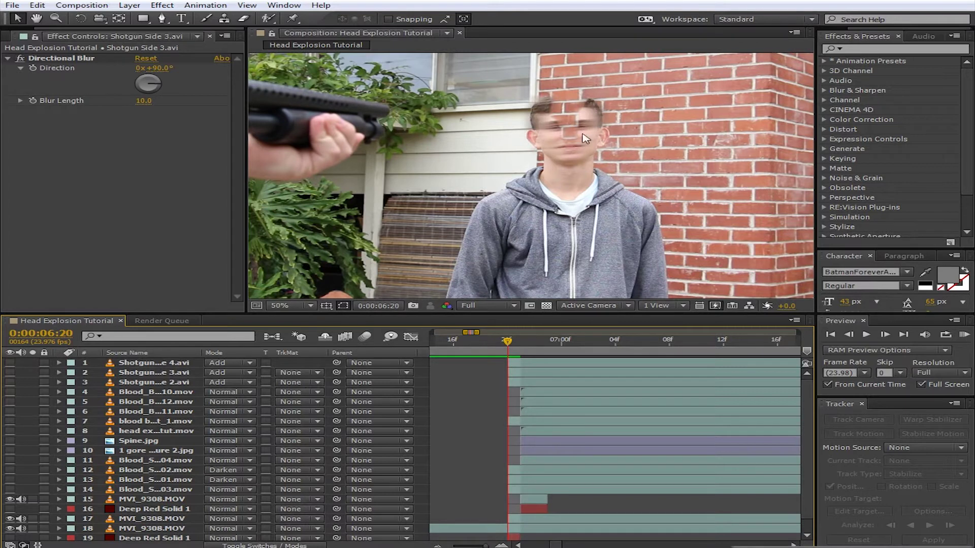
key("period")
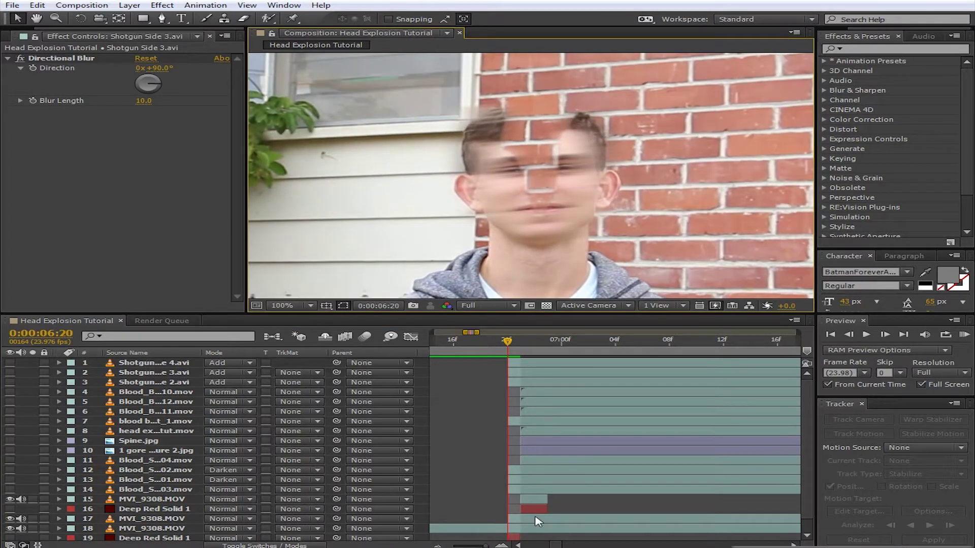
left_click(534, 518)
key("period")
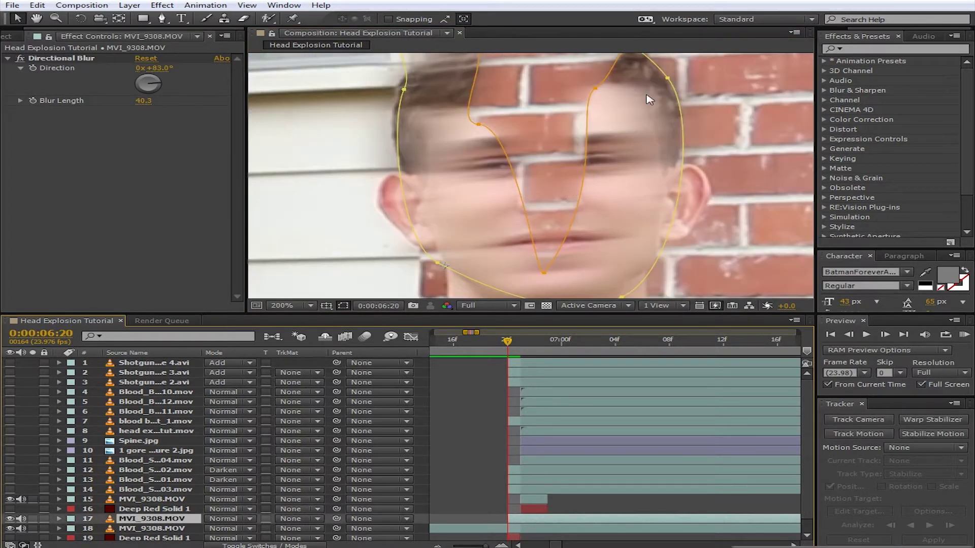
key("comma")
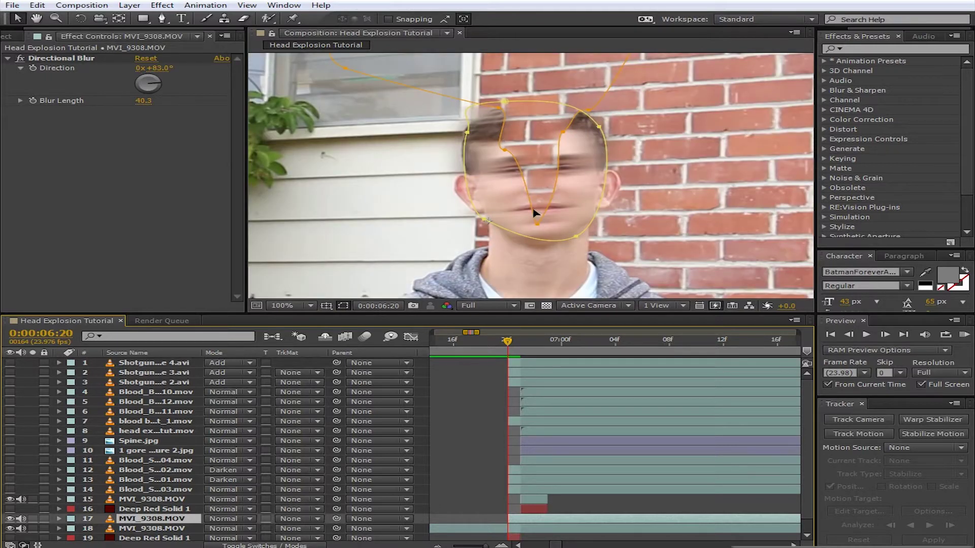
left_click_drag(560, 239, 613, 194)
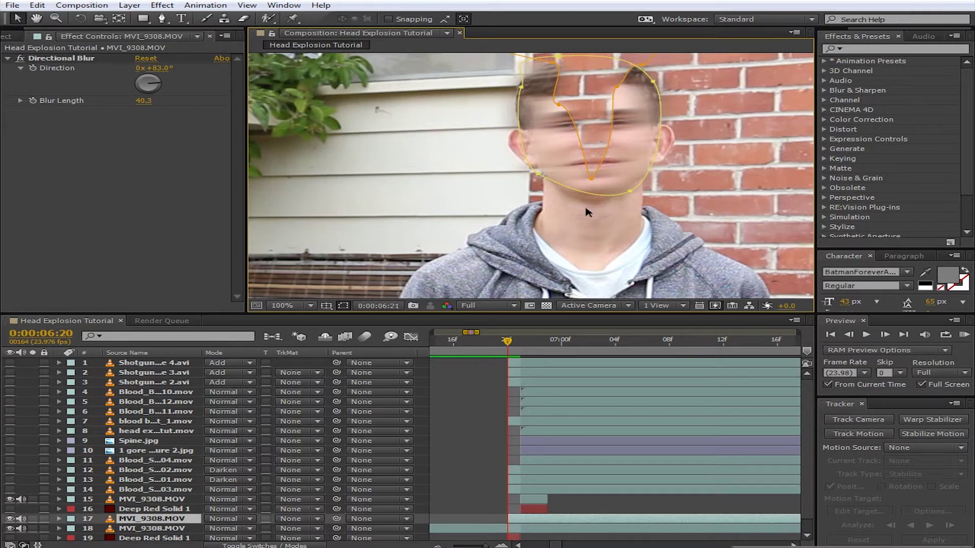
- Select MVI_9308.MOV layer 15 and step between 0:00:06:20 and 0:00:06:23 to follow the masked face piece flying off
key("Page_Down")
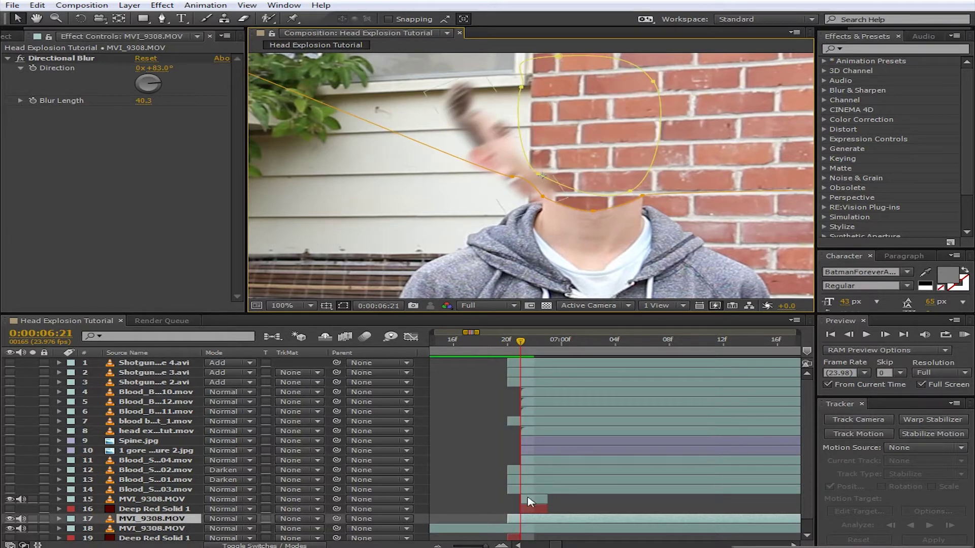
left_click(530, 502)
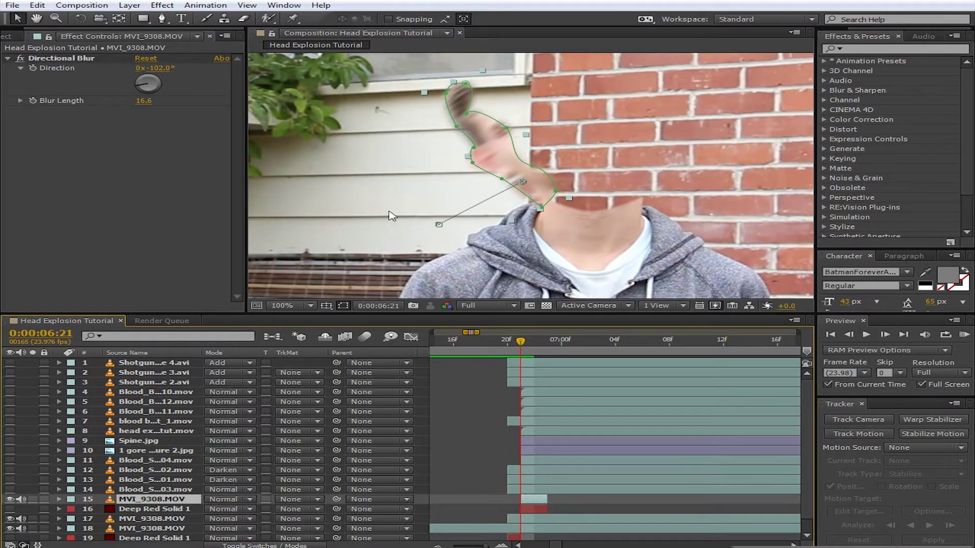
key("Page_Down")
key("Page_Down")
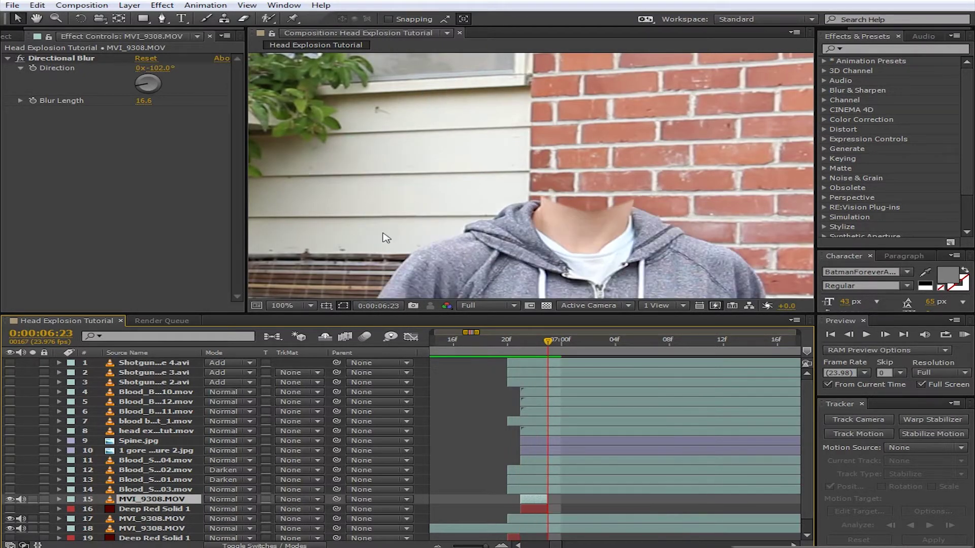
key("Page_Up")
key("Page_Up")
key("Page_Up")
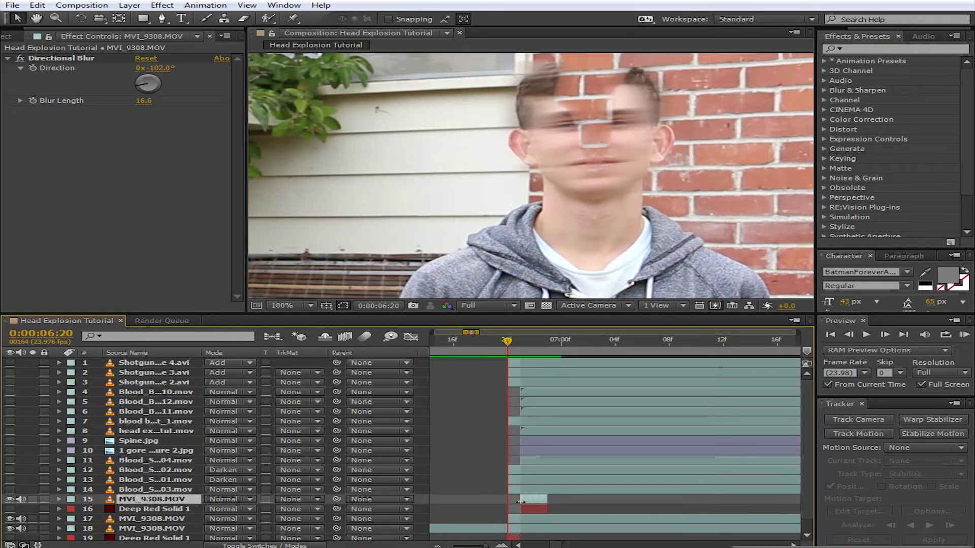
key("Page_Down")
key("Page_Down")
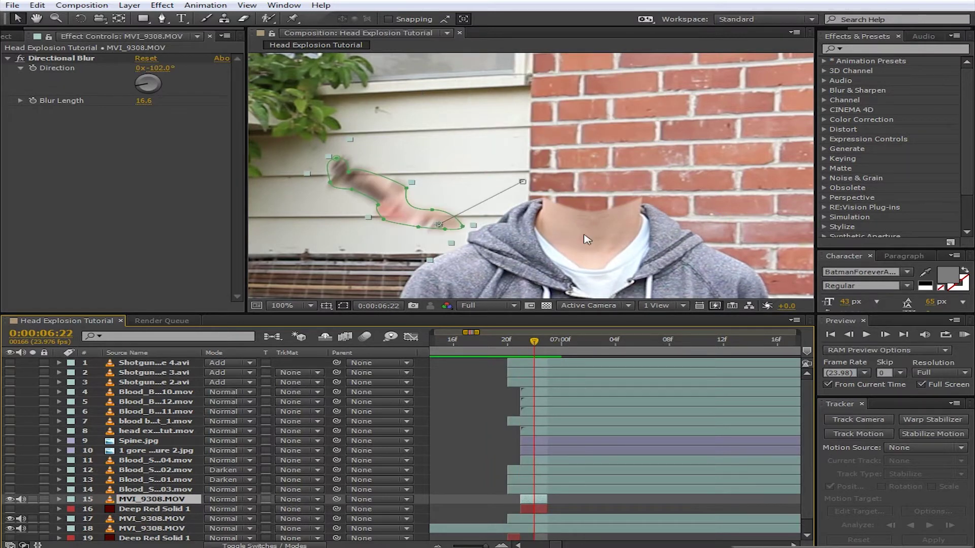
- Select MVI_9308.MOV layer 17 and step between 0:00:06:21 and 0:00:07:02 to examine the mask that cuts the head off at the neck
left_click(559, 520)
scroll(421, 174, "up", 2)
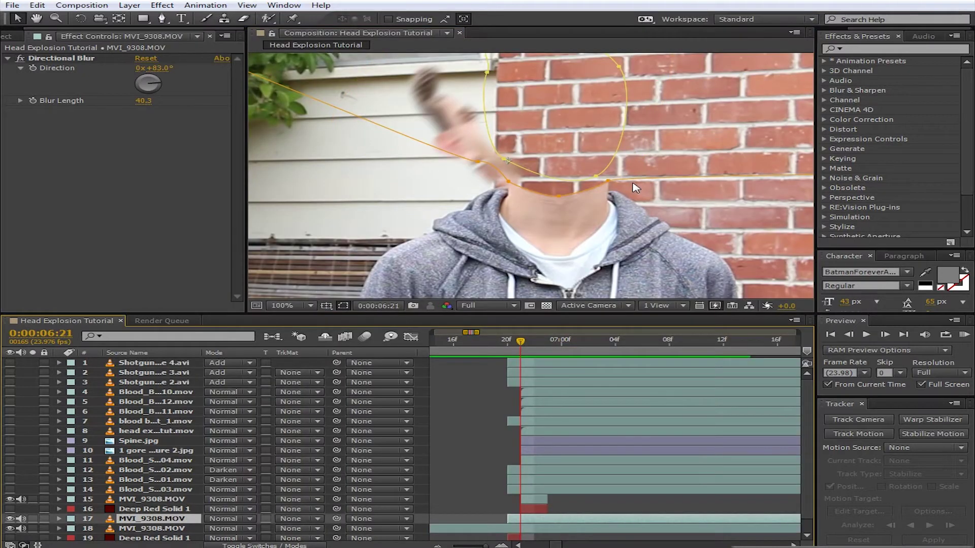
key("Page_Down")
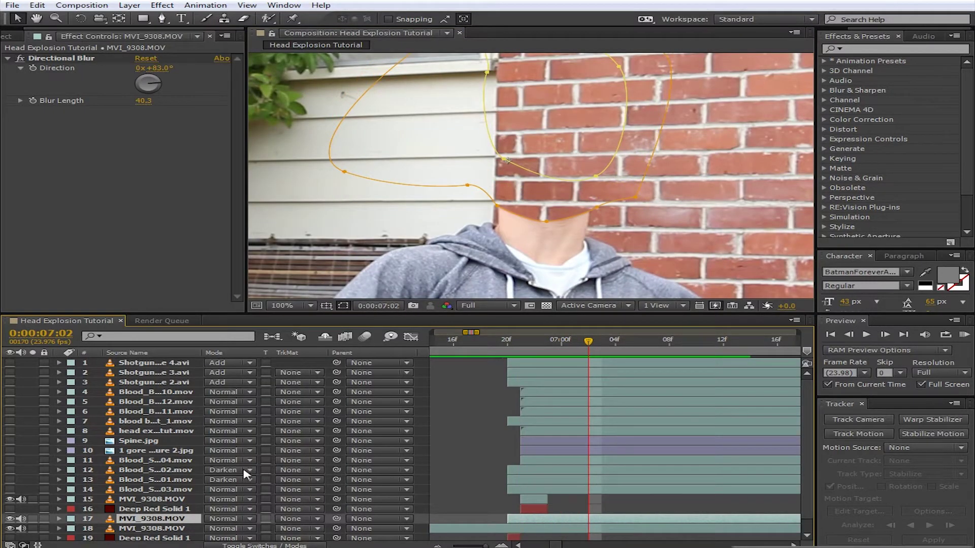
key("Page_Up")
key("Page_Up")
key("Page_Up")
key("Page_Up")
key("Page_Up")
key("Page_Up")
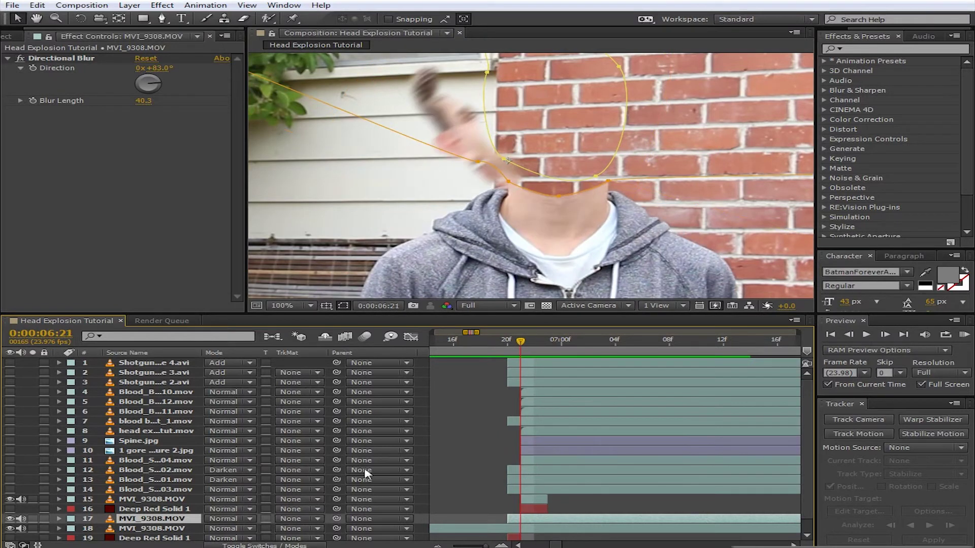
- Compare frames 0:00:06:21 and 0:00:06:22 to examine how the detached face piece moves across the siding
key("Page_Down")
key("Page_Down")
key("Page_Up")
key("Page_Up")
key("Page_Down")
key("Page_Down")
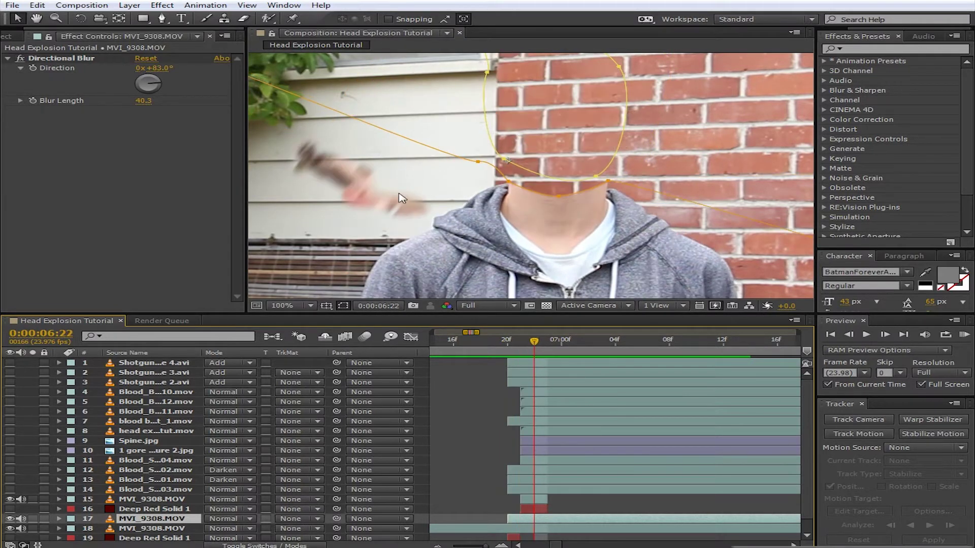
- Return to 0:00:06:20 and examine the blurred, split face up close against its neighbouring frames
key("Page_Up")
key("Page_Up")
key("period")
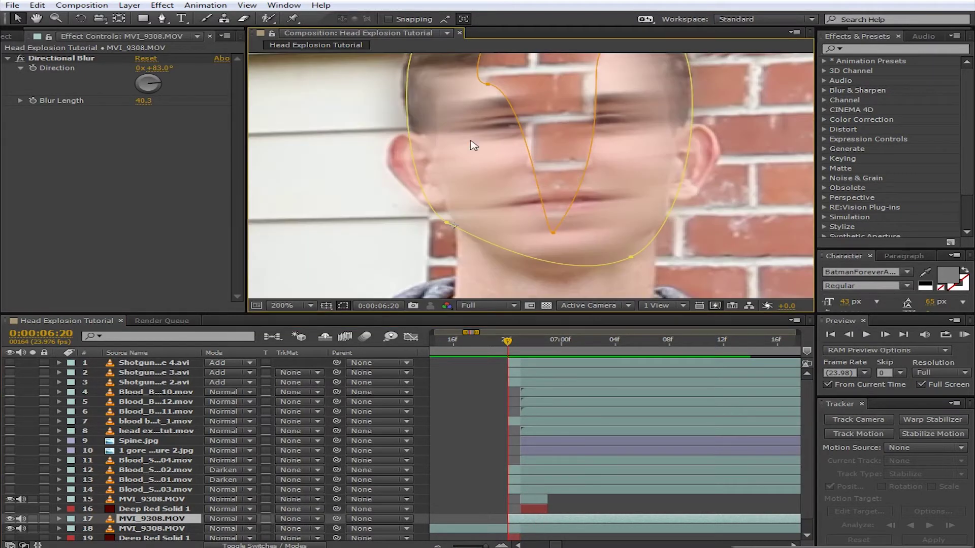
key("Page_Up")
key("Page_Down")
key("comma")
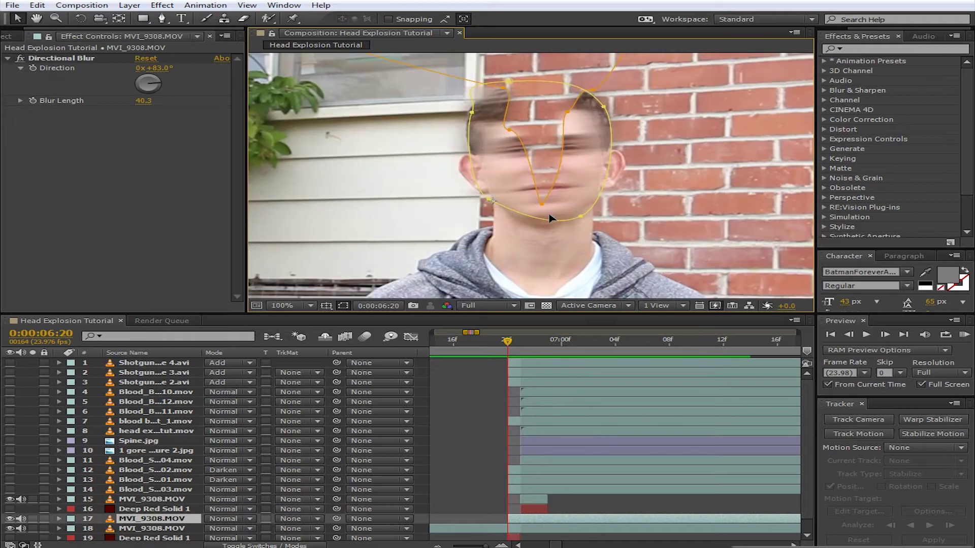
key("period")
key("comma")
key("Page_Down")
key("Page_Down")
key("Page_Up")
key("Page_Up")
key("Page_Up")
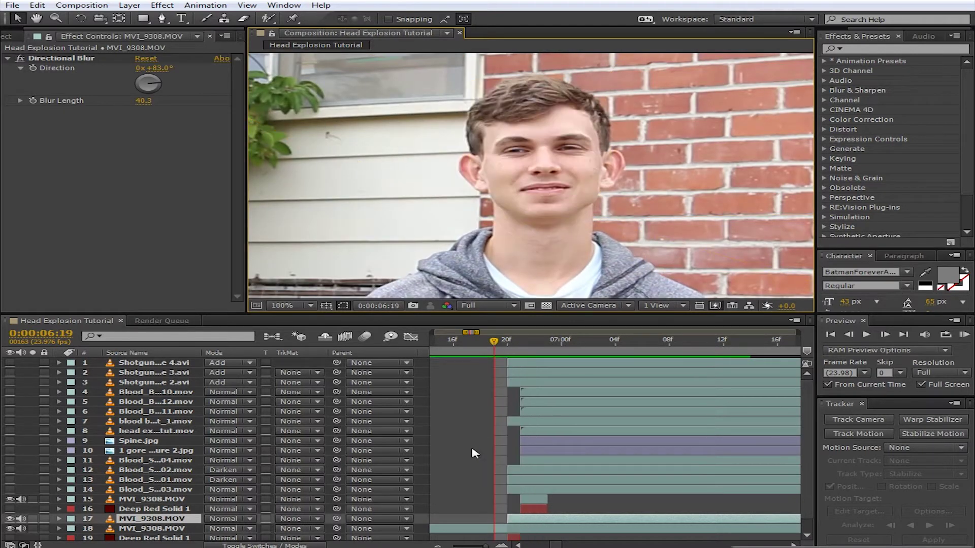
- Make the Deep Red Solid 1 layers visible and view the split face at 0:00:06:20
key("Page_Down")
left_click(9, 509)
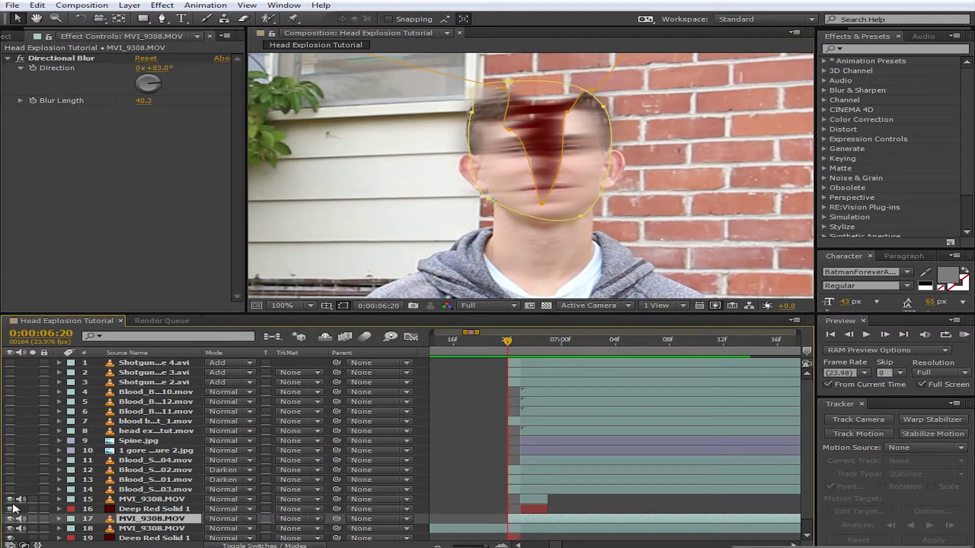
scroll(561, 203, "up", 1)
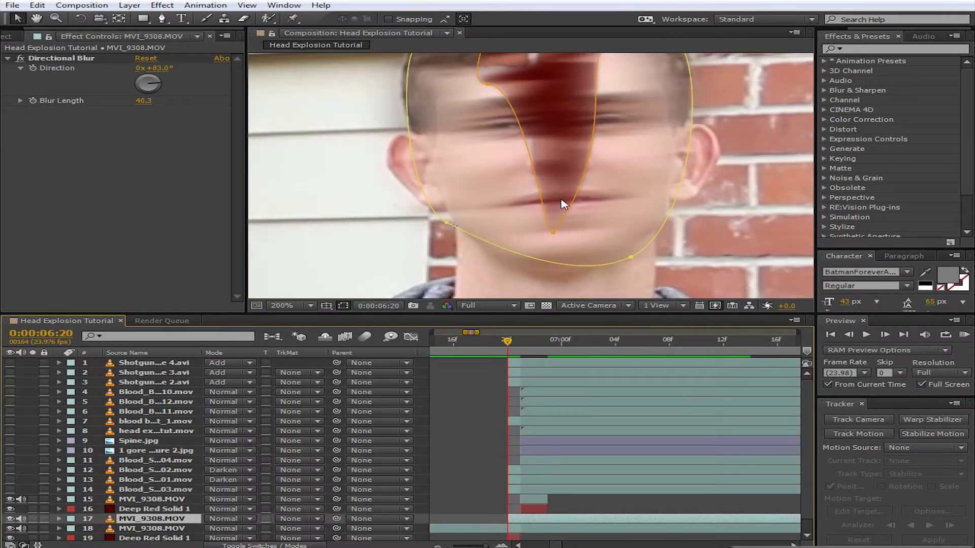
scroll(573, 198, "down", 2)
scroll(571, 212, "up", 2)
scroll(571, 213, "down", 1)
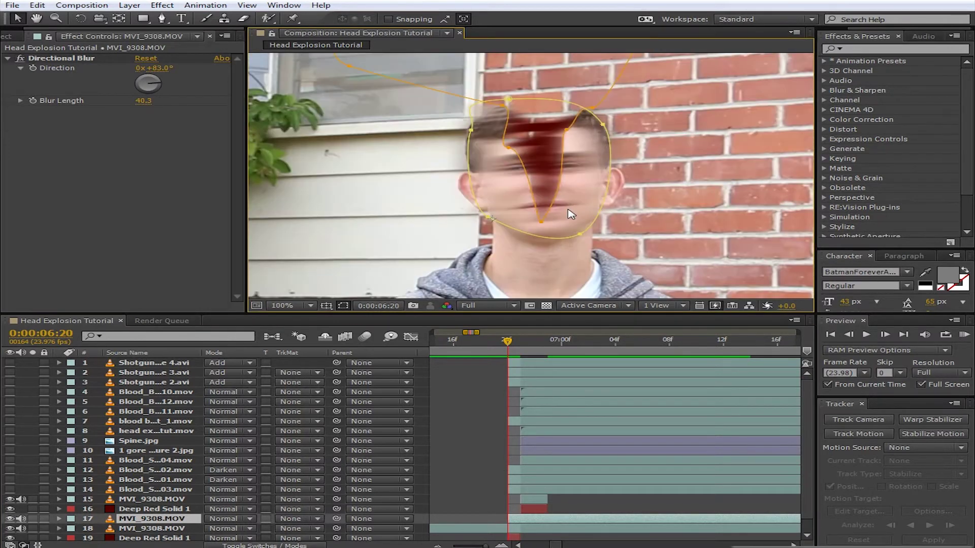
scroll(571, 213, "up", 1)
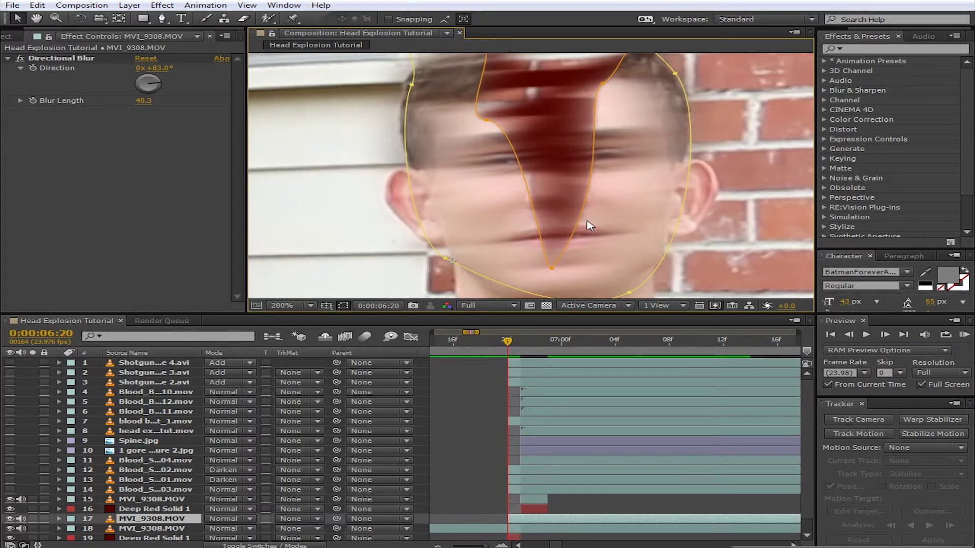
- Examine the edges of the deep red fill inside the face split up close at 0:00:06:20
key("Page_Up")
key("Page_Down")
left_click_drag(540, 147, 544, 182)
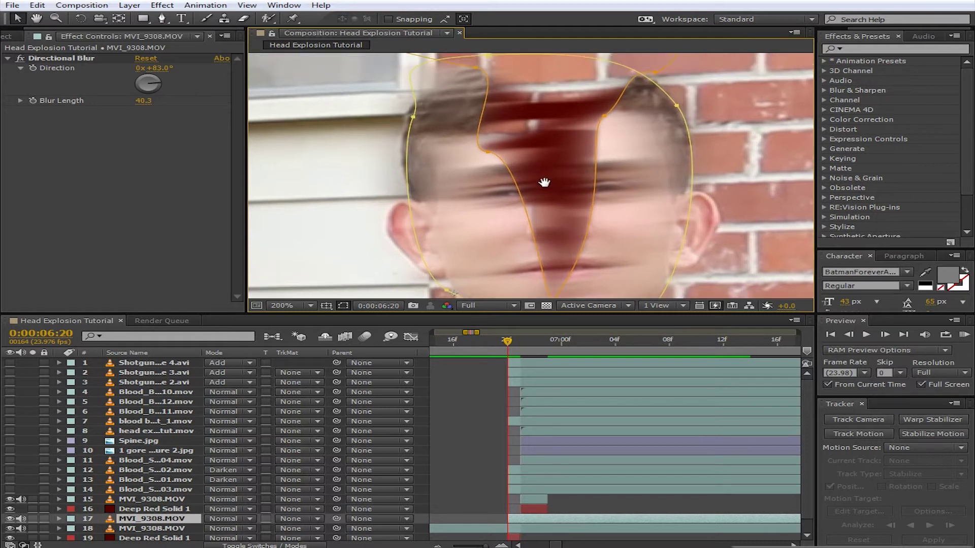
scroll(543, 162, "down", 1)
scroll(542, 144, "up", 1)
scroll(655, 157, "down", 1)
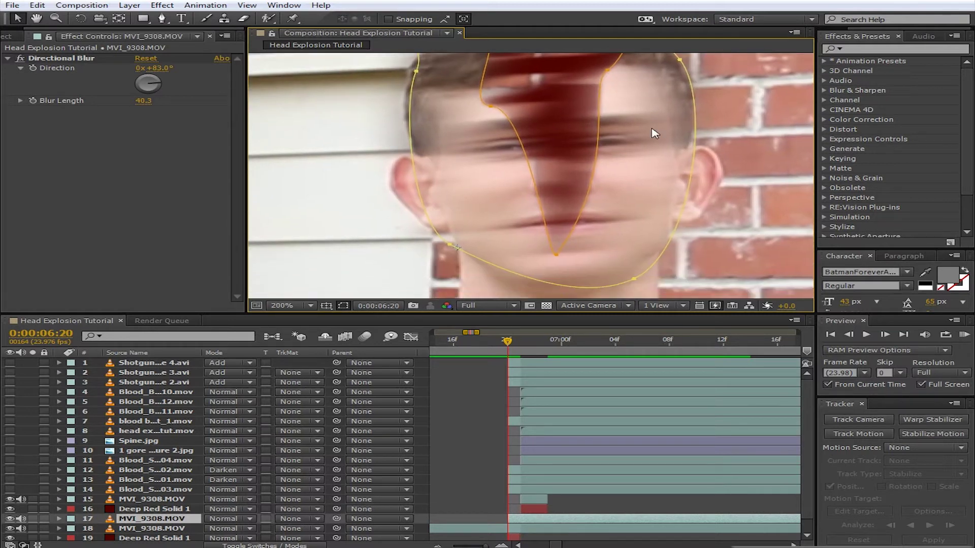
- Step through 0:00:06:21 to 0:00:06:23 to examine the red streaks trailing the detached face piece
key("Page_Down")
scroll(648, 152, "down", 1)
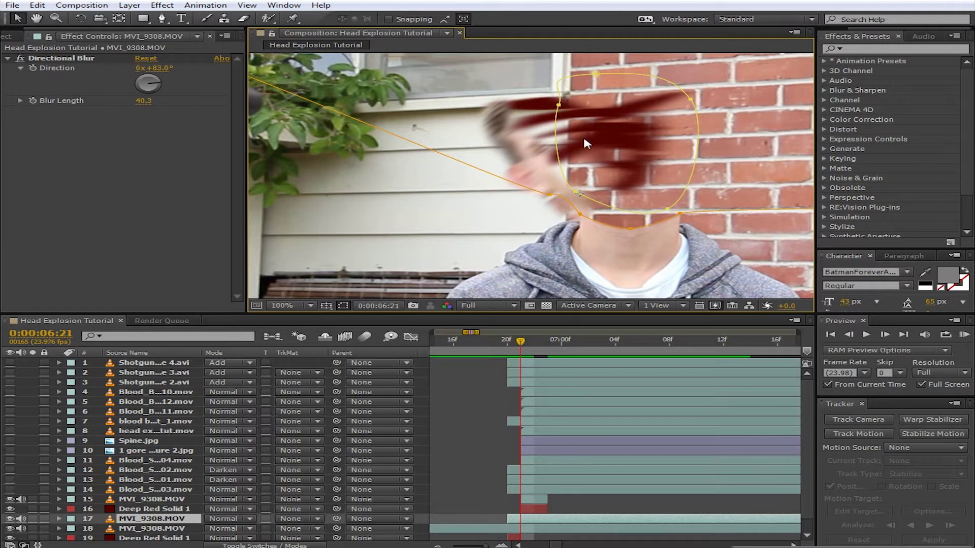
key("Page_Down")
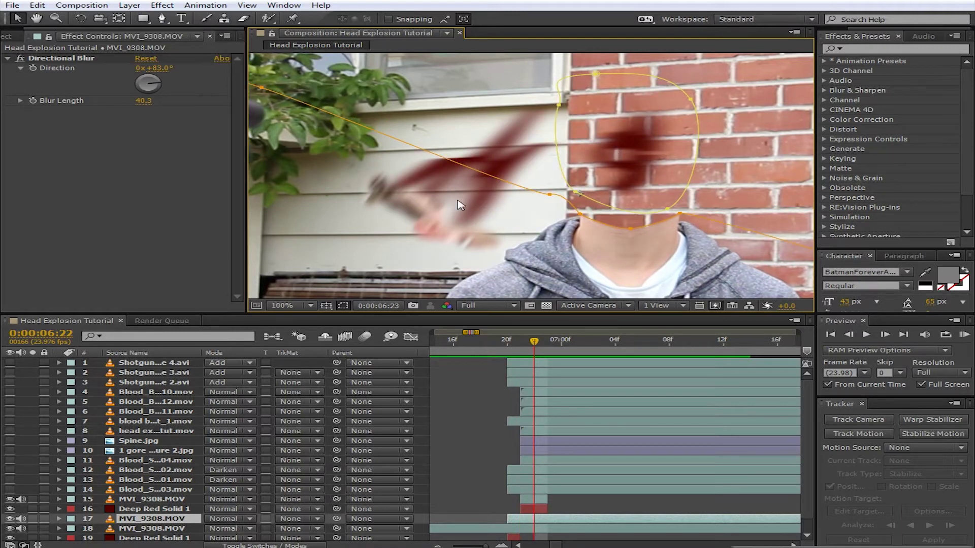
key("Page_Down")
key("Page_Up")
- Step back to 0:00:06:20 and compare the red-filled split face with the burst at 0:00:06:21
key("Page_Up")
key("Page_Up")
key("Page_Down")
key("Page_Down")
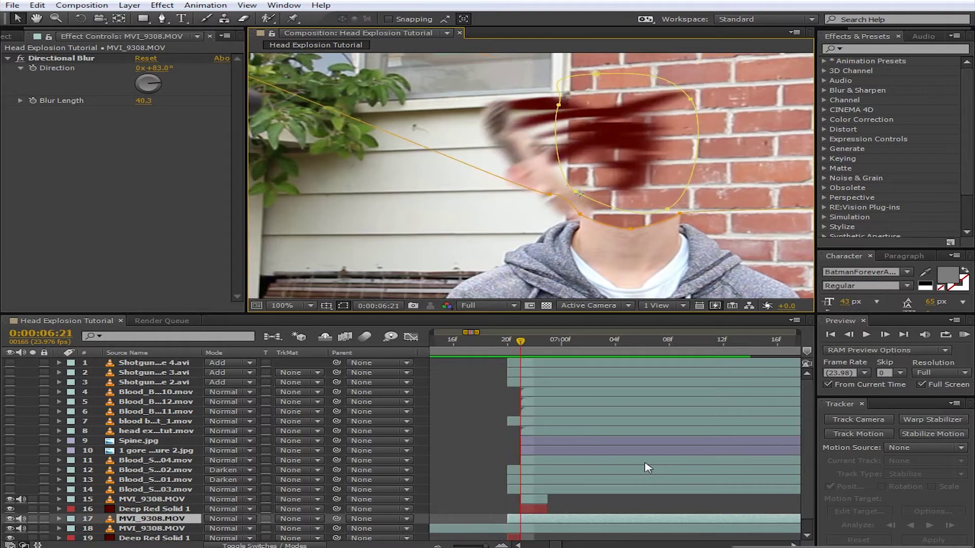
key("Page_Up")
key("Page_Up")
key("Page_Up")
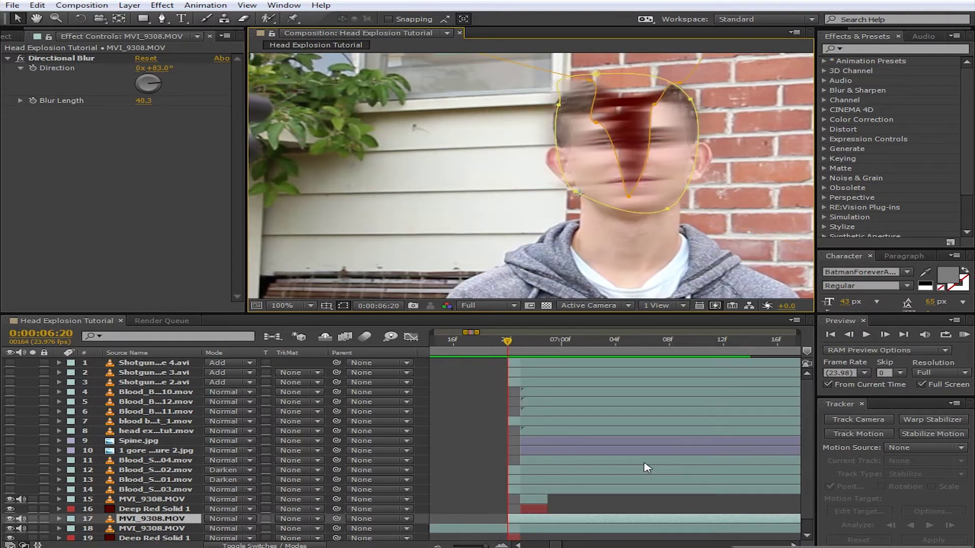
key("Page_Down")
key("Page_Down")
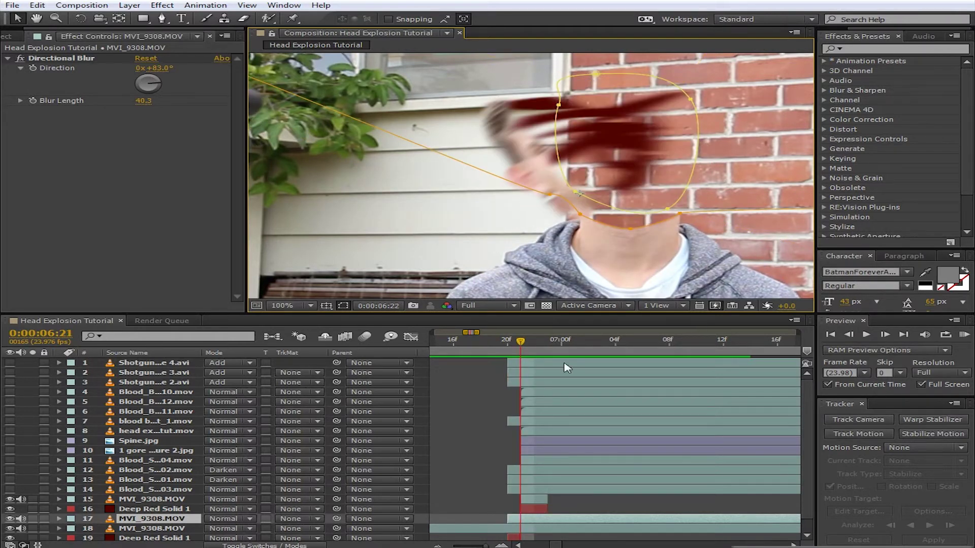
key("Page_Down")
key("Page_Up")
- Make the four blood splatter layers, 11 to 14, visible and frame the splatter behind the neck
left_click(162, 490)
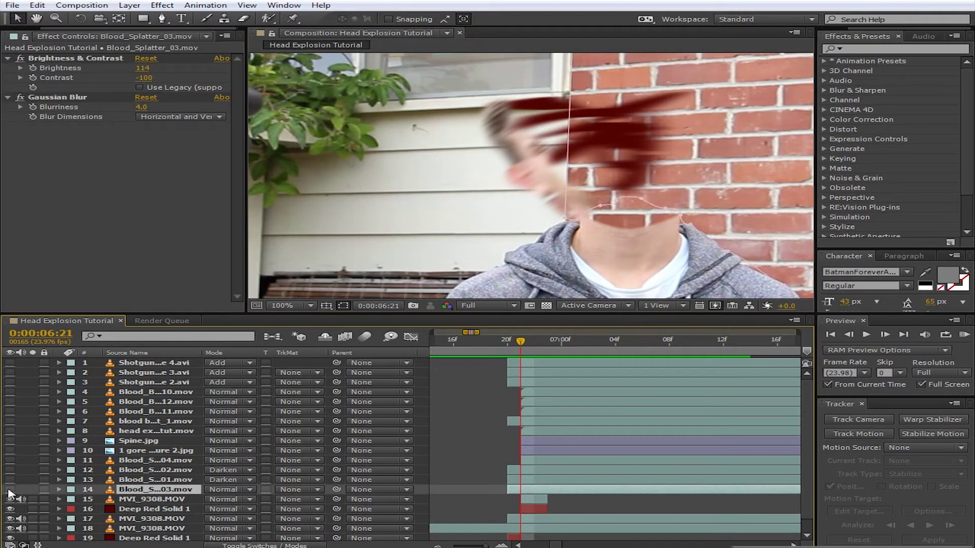
left_click_drag(10, 490, 9, 460)
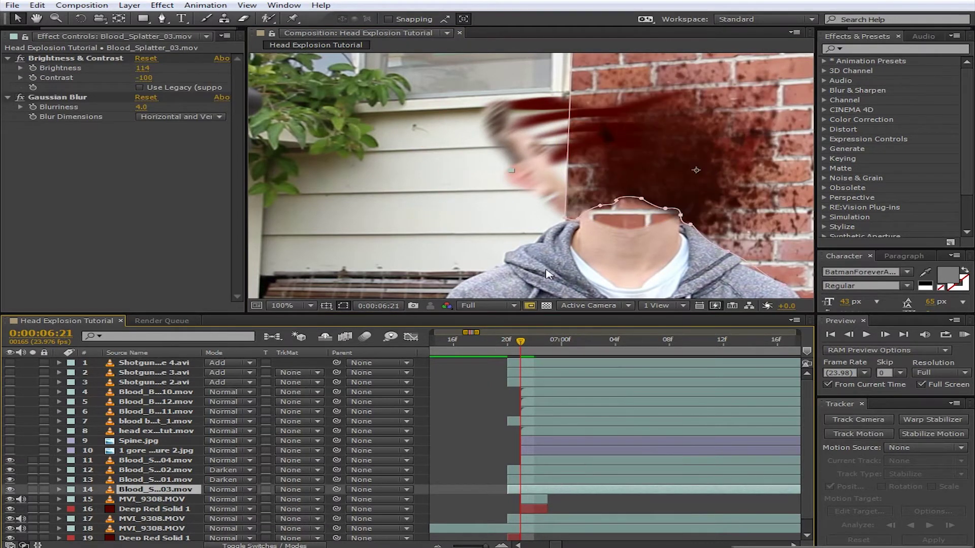
scroll(633, 218, "down", 2)
scroll(633, 218, "up", 2)
left_click_drag(633, 218, 532, 184)
left_click_drag(435, 184, 524, 229)
- Play the composition forward to 0:00:07:08 and examine the blood splatter on the brick wall and siding
key("space")
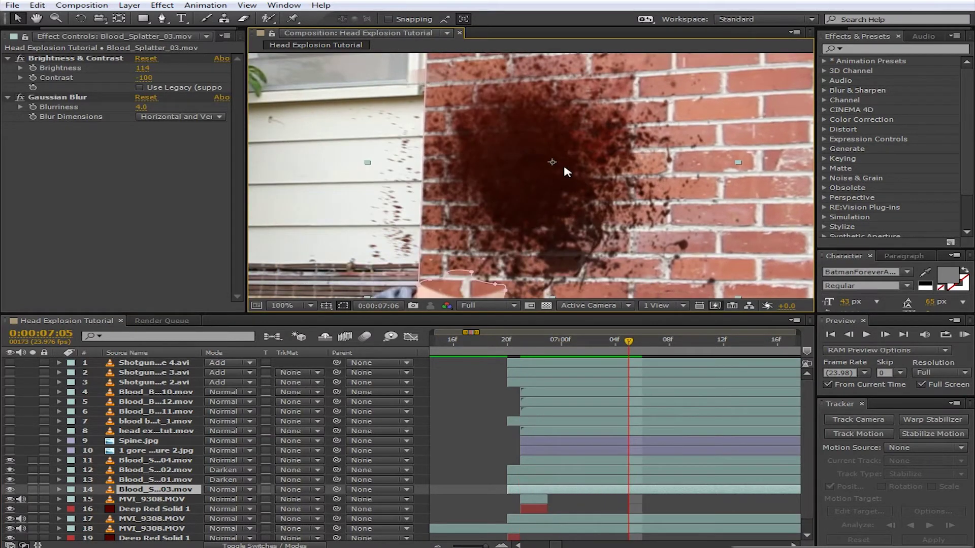
key("space")
left_click_drag(564, 170, 634, 154)
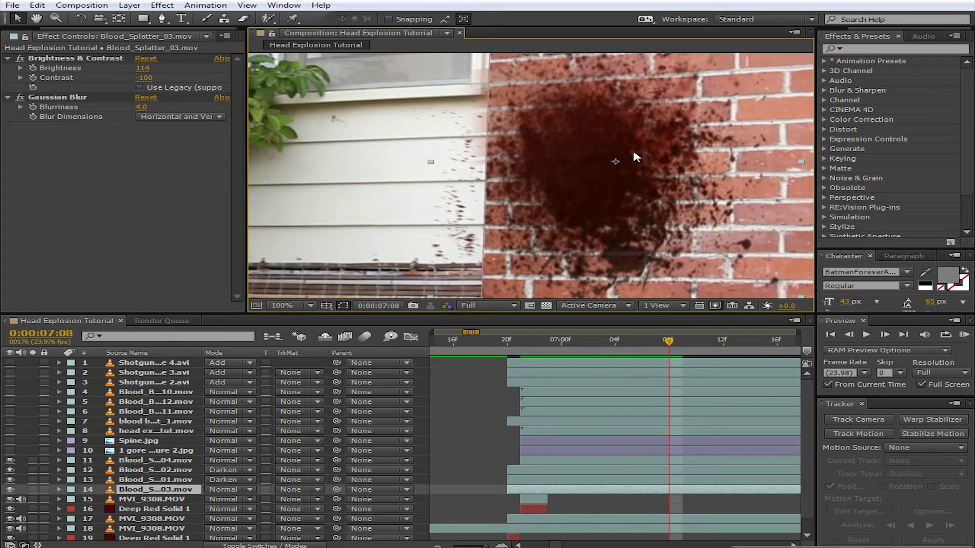
scroll(636, 169, "down", 1)
scroll(626, 182, "up", 1)
left_click_drag(504, 209, 462, 209)
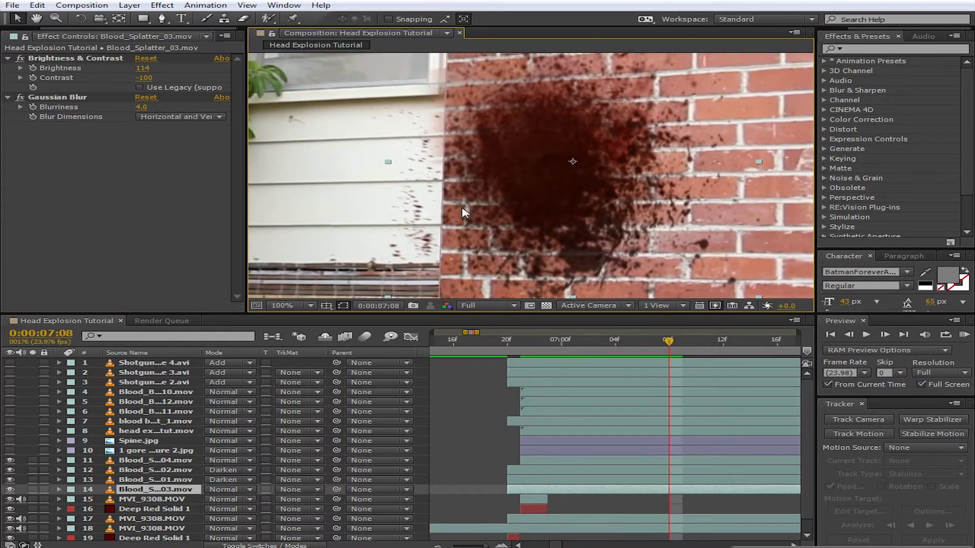
left_click_drag(595, 253, 624, 222)
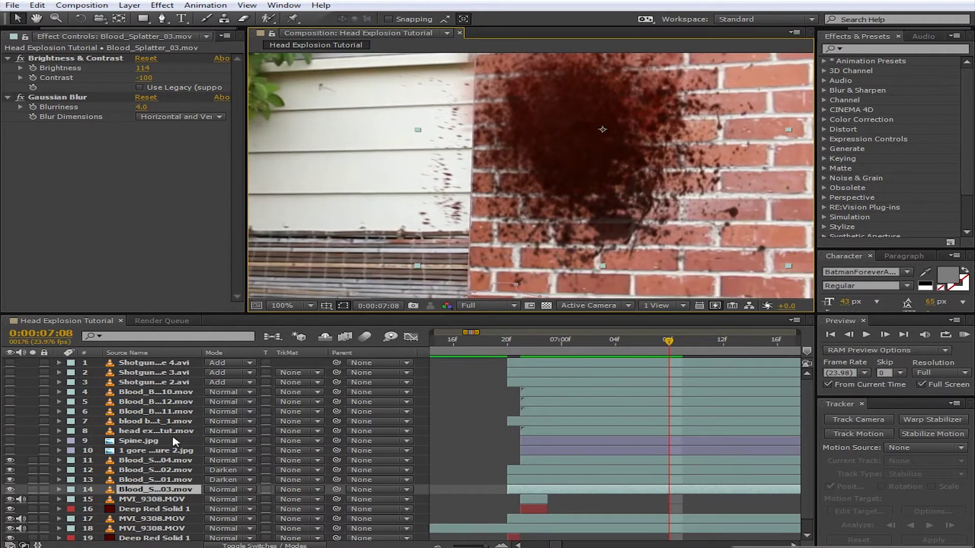
- Make the gore texture and Spine.jpg layers, 10 and 9, visible and inspect the neck stump at 0:00:07:02
left_click(9, 450)
left_click(10, 441)
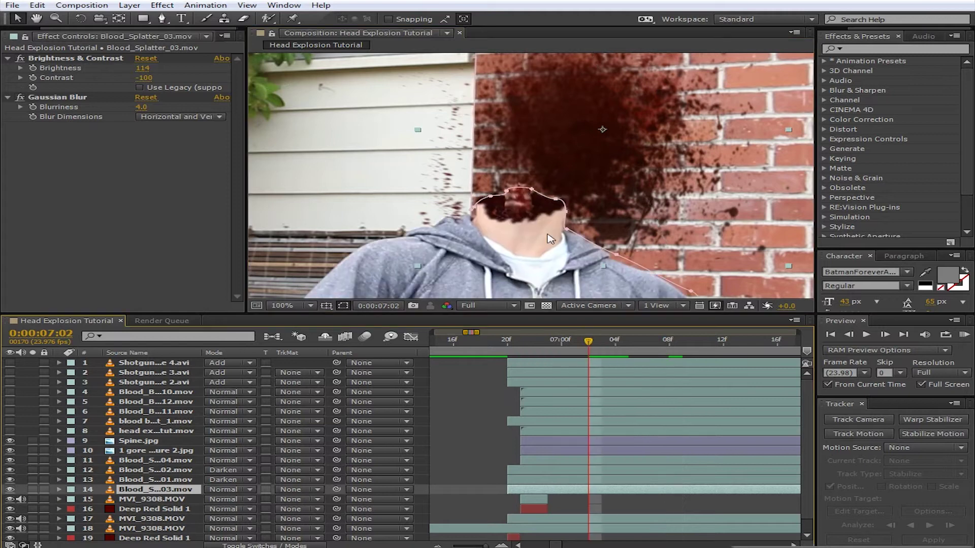
scroll(523, 224, "up", 2)
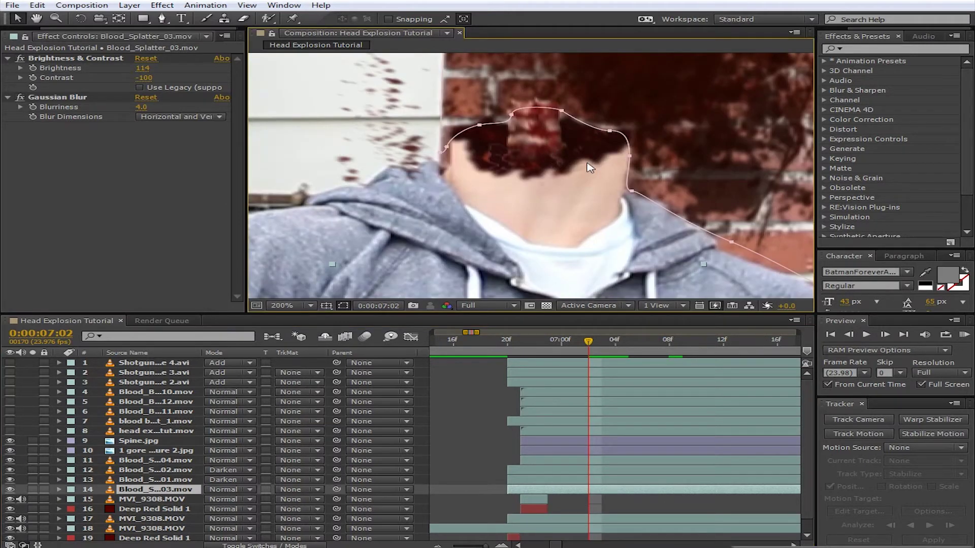
left_click_drag(583, 163, 548, 210)
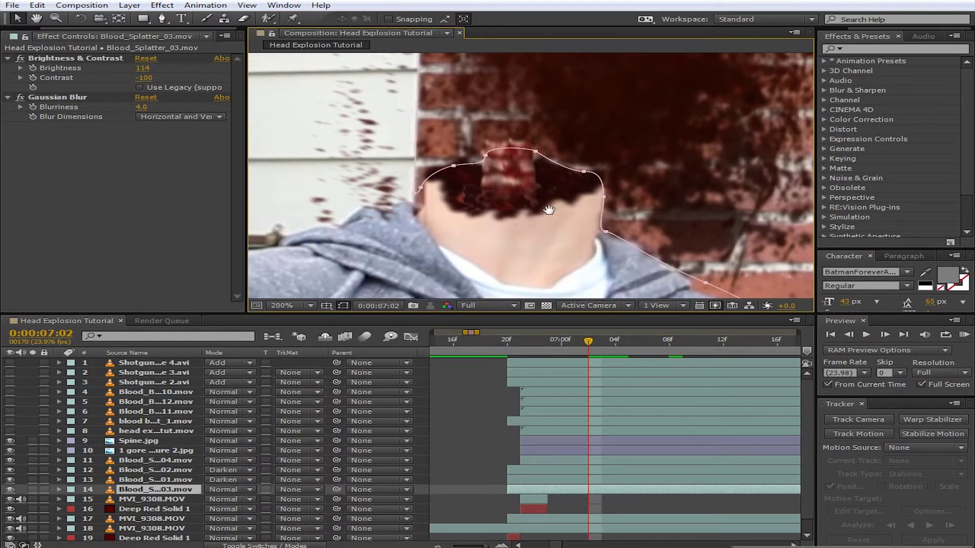
scroll(523, 226, "up", 2)
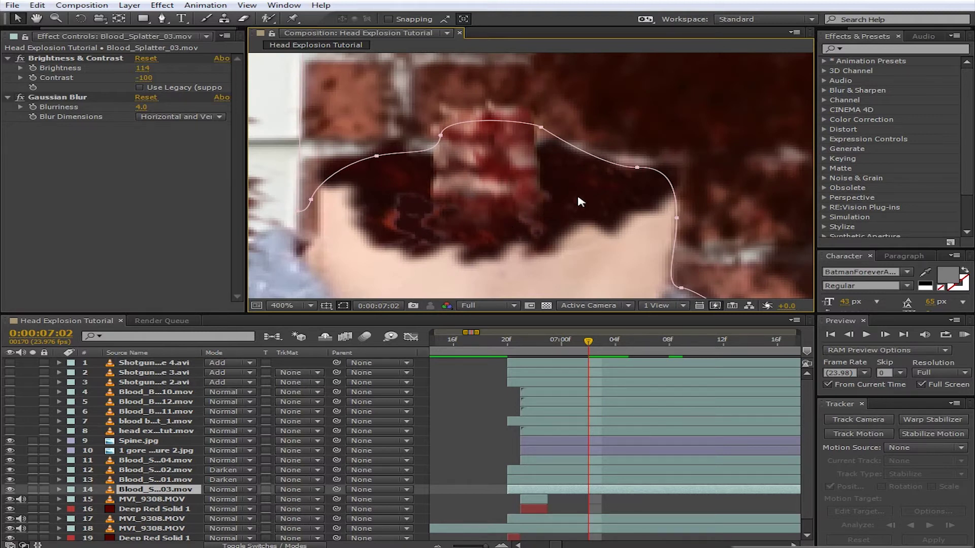
scroll(531, 176, "down", 2)
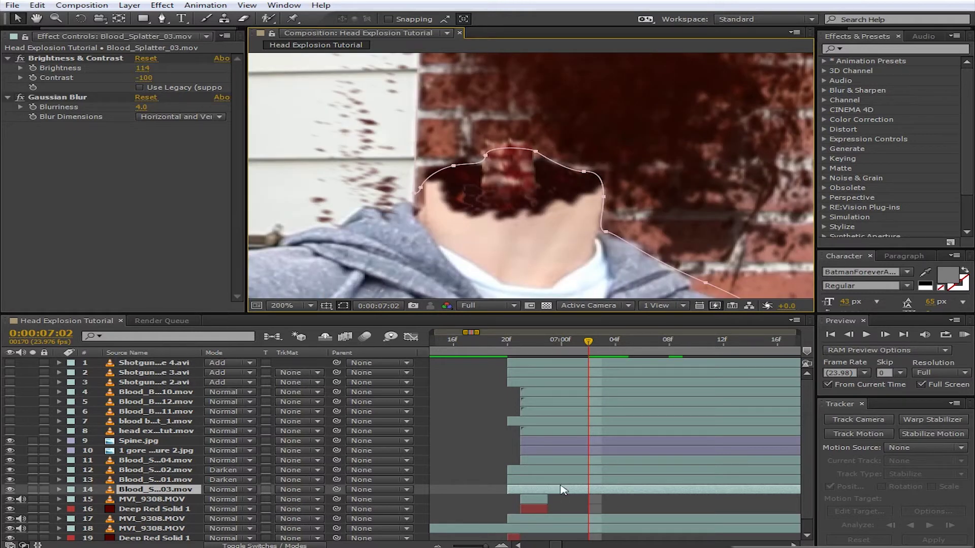
- Examine the gore texture layer's jagged mask along the neck, checking it against the MVI_9308.MOV footage in layer 18
left_click(577, 450)
scroll(539, 214, "up", 2)
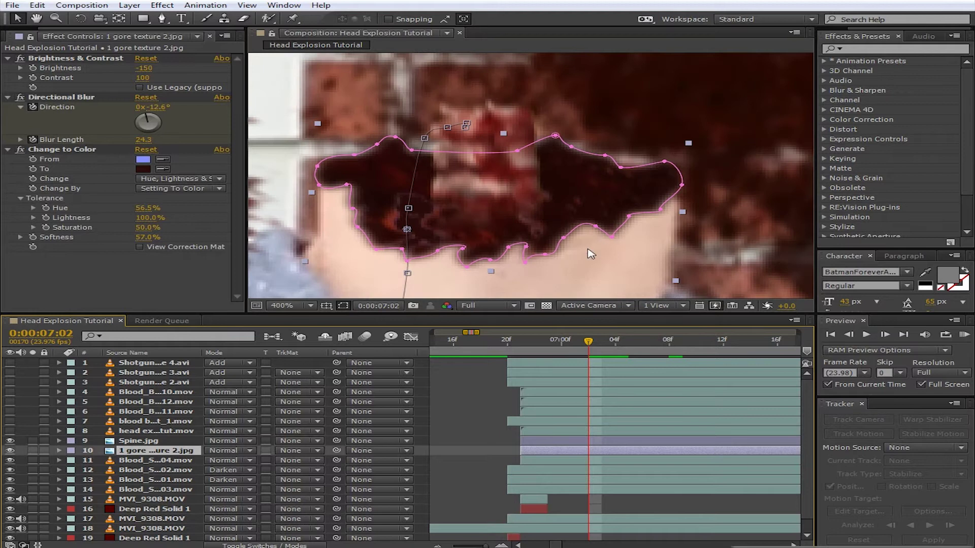
left_click_drag(556, 244, 551, 197)
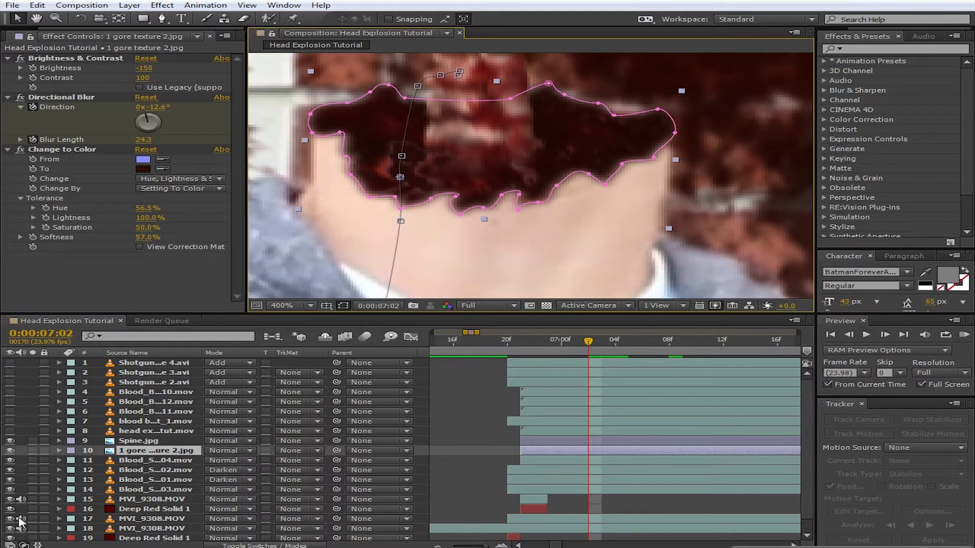
left_click(571, 530)
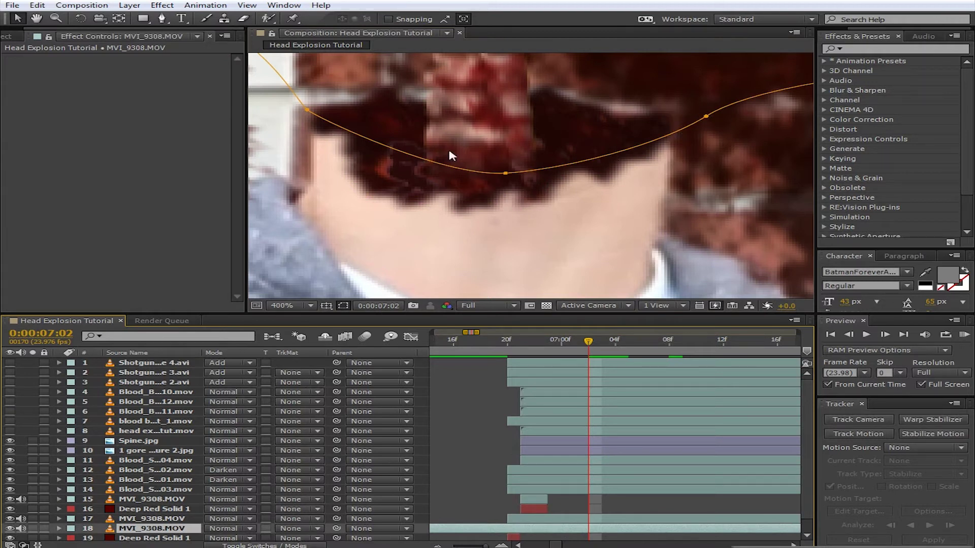
left_click(623, 452)
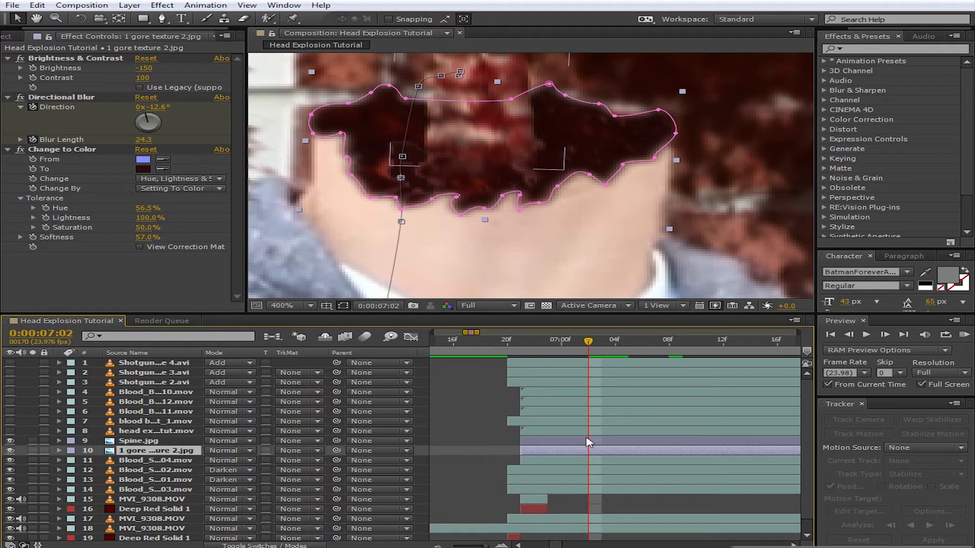
- Select the Spine.jpg layer and examine its mask and how the spine's lower edge blends into the gore texture
left_click(552, 186)
left_click_drag(469, 125, 500, 208)
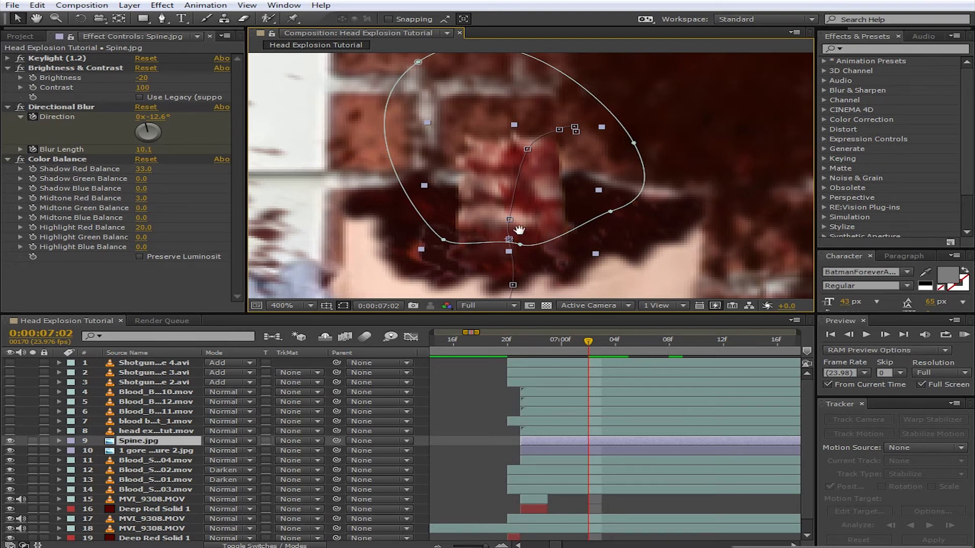
left_click_drag(518, 230, 528, 176)
left_click_drag(586, 193, 557, 219)
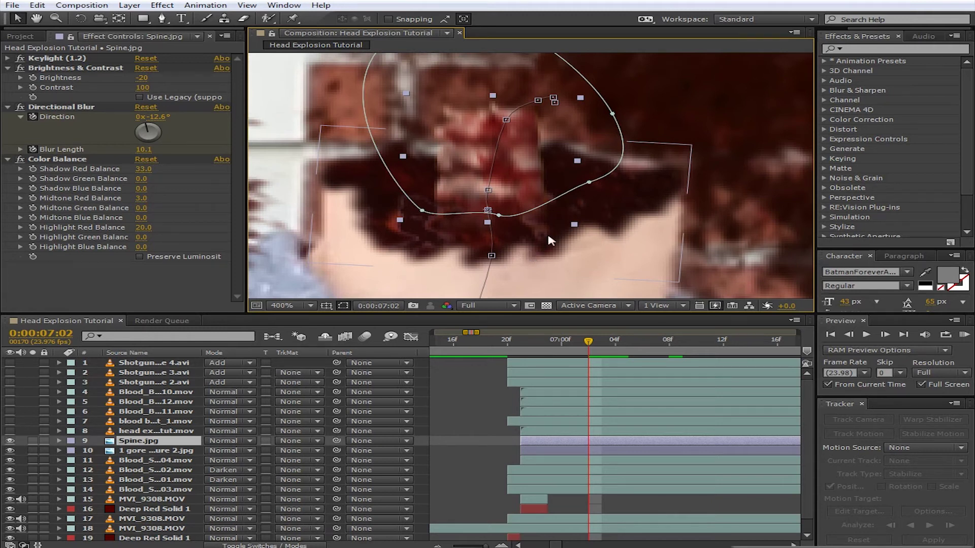
scroll(510, 213, "up", 1)
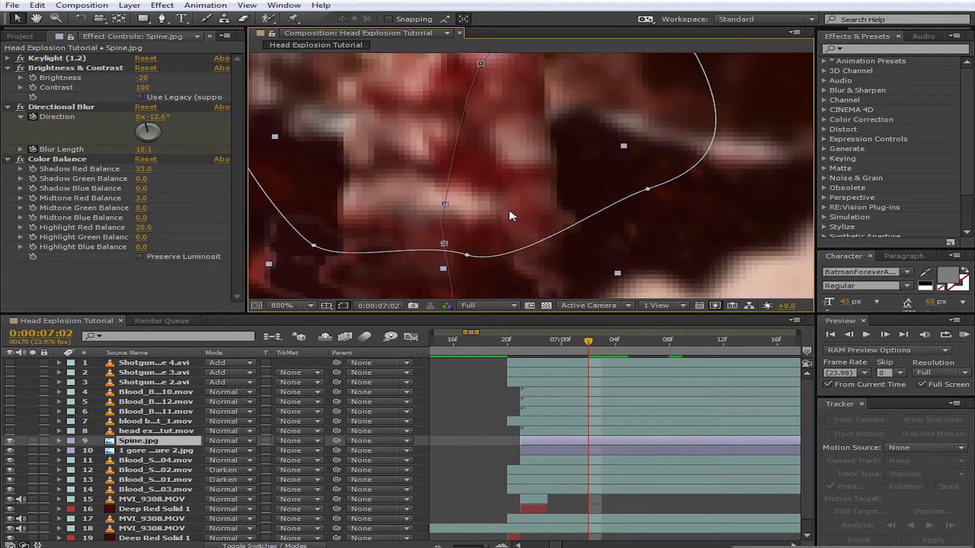
scroll(511, 215, "down", 3)
scroll(512, 215, "up", 3)
scroll(512, 216, "down", 1)
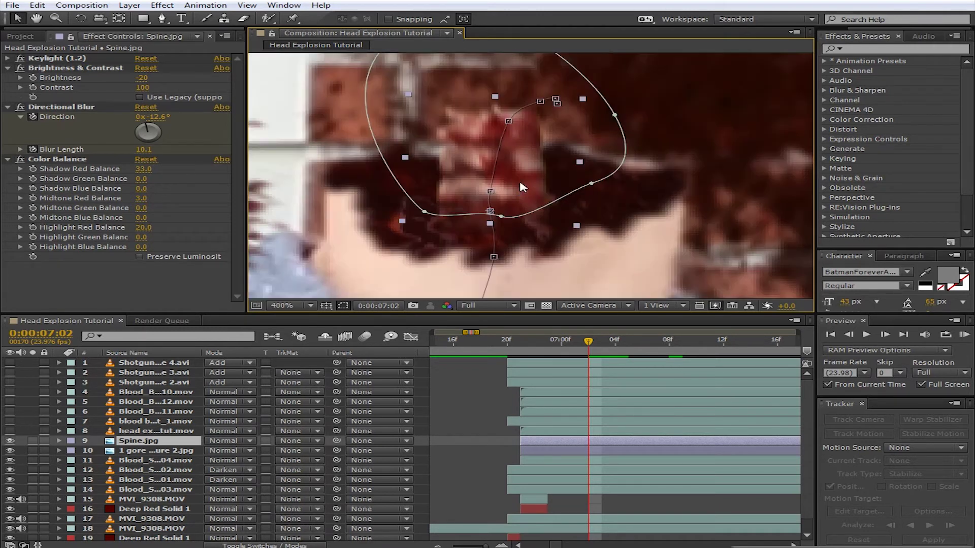
left_click_drag(531, 201, 555, 211)
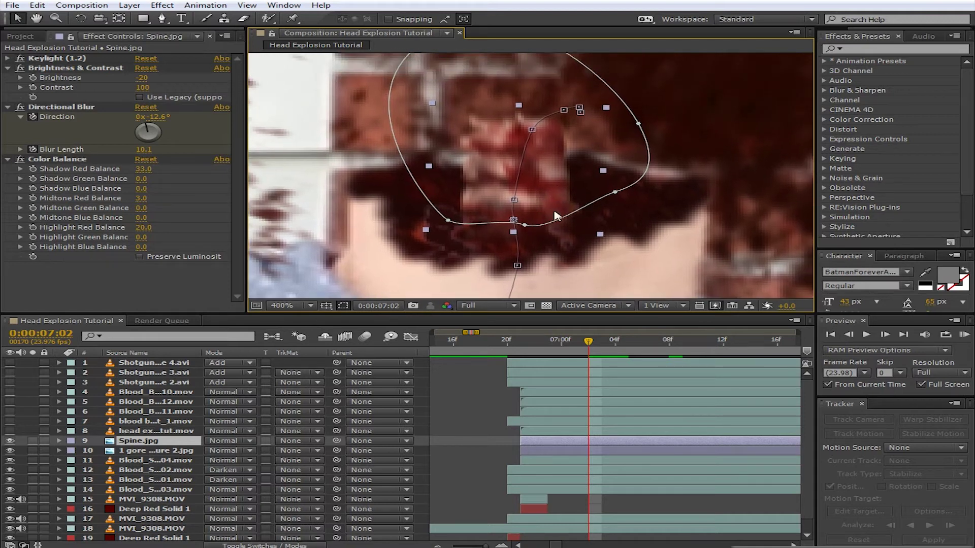
left_click_drag(563, 255, 562, 179)
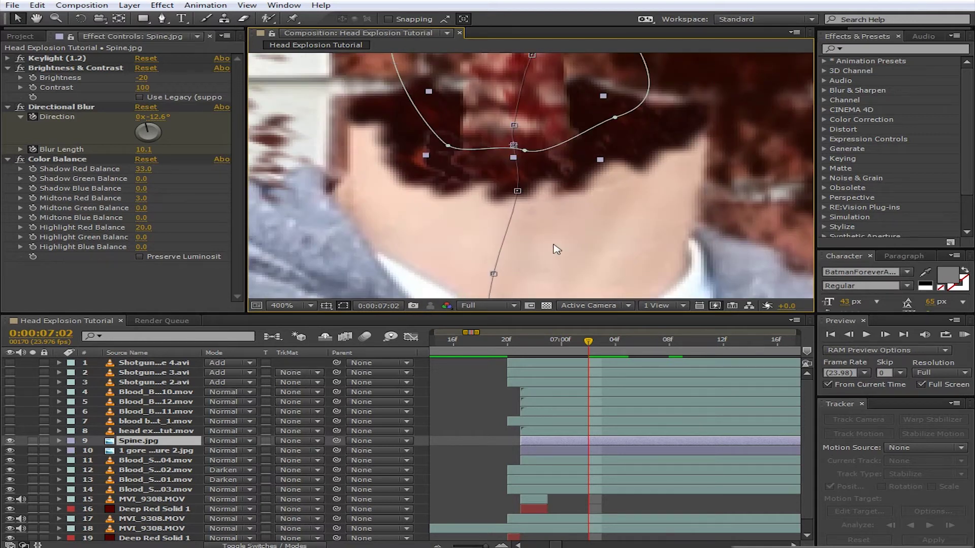
left_click_drag(480, 147, 463, 242)
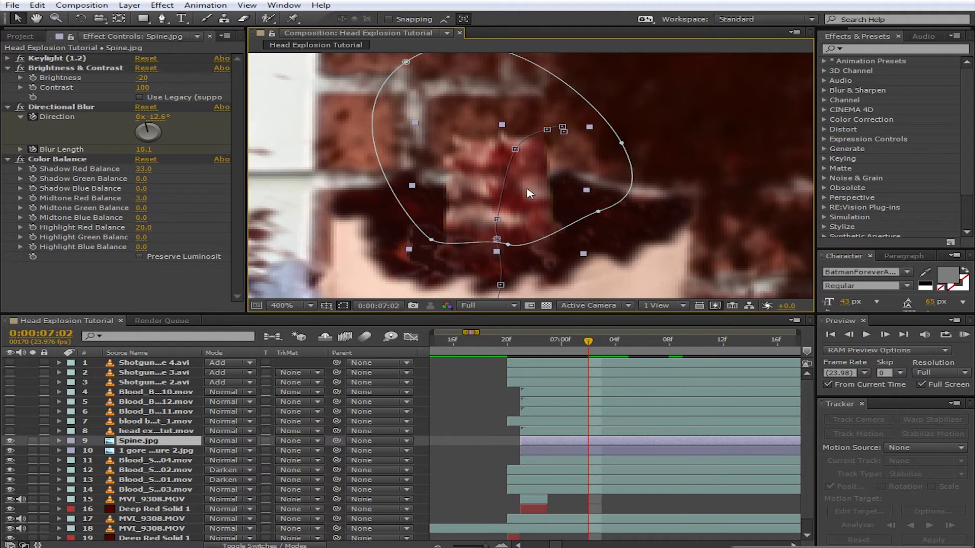
scroll(515, 181, "down", 2)
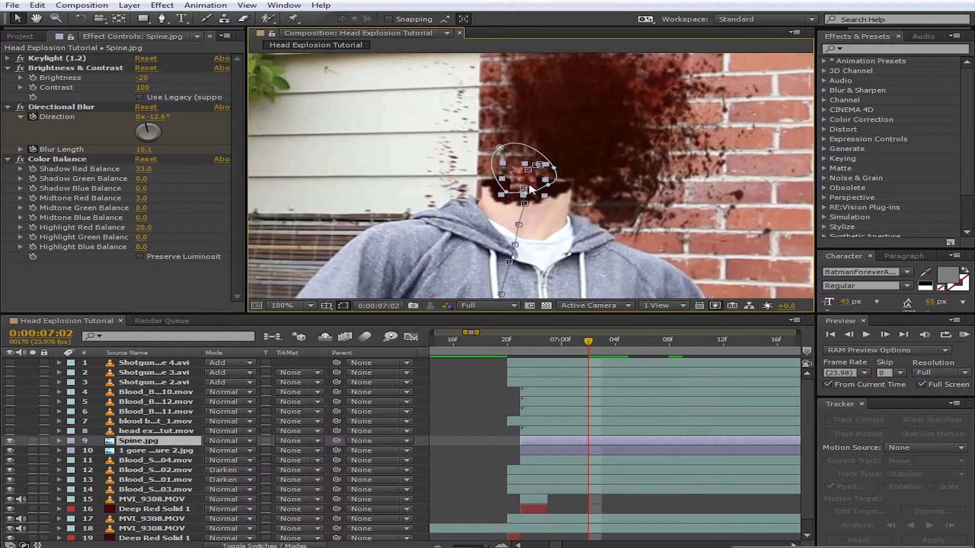
- Step forward to 0:00:07:06 and examine how the gore texture follows the falling neck
key("Page_Down")
key("Page_Down")
key("Page_Down")
key("Page_Up")
left_click(551, 243)
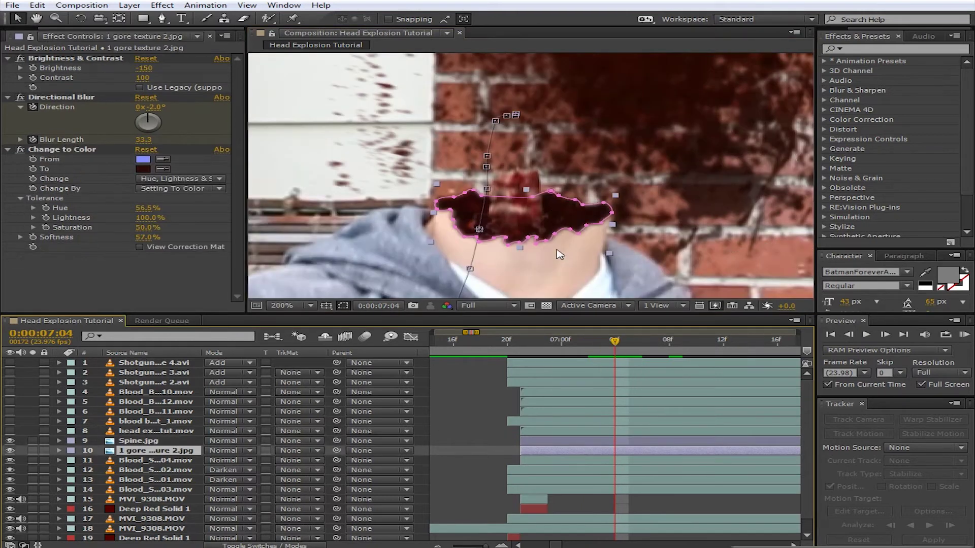
scroll(552, 244, "up", 2)
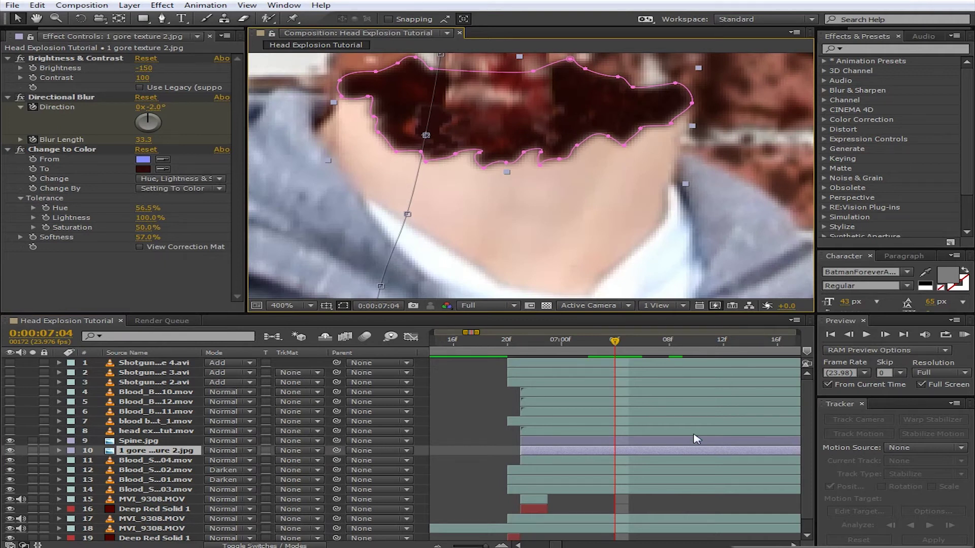
key("Page_Down")
key("Page_Down")
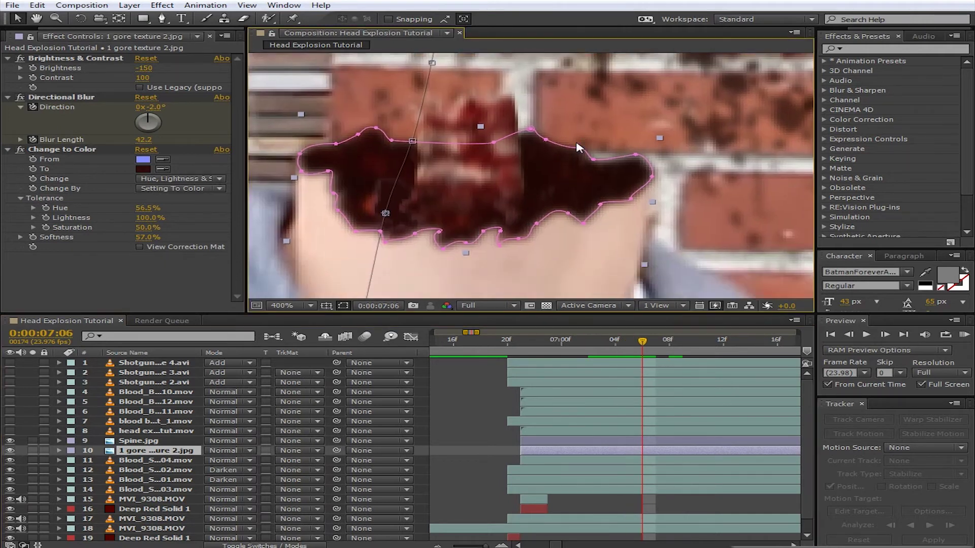
- Select the layer 17 footage, advance to 0:00:07:11 and step back to 0:00:07:10 to examine the blurred neck stump
scroll(578, 148, "down", 2)
left_click(431, 174)
key("Page_Down")
key("Page_Down")
key("Page_Down")
key("Page_Down")
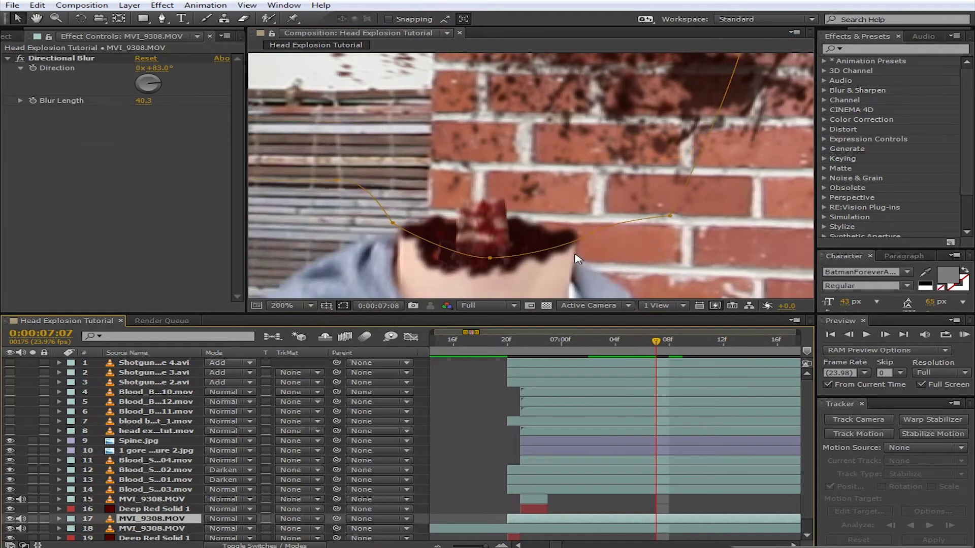
key("Page_Down")
key("Page_Down")
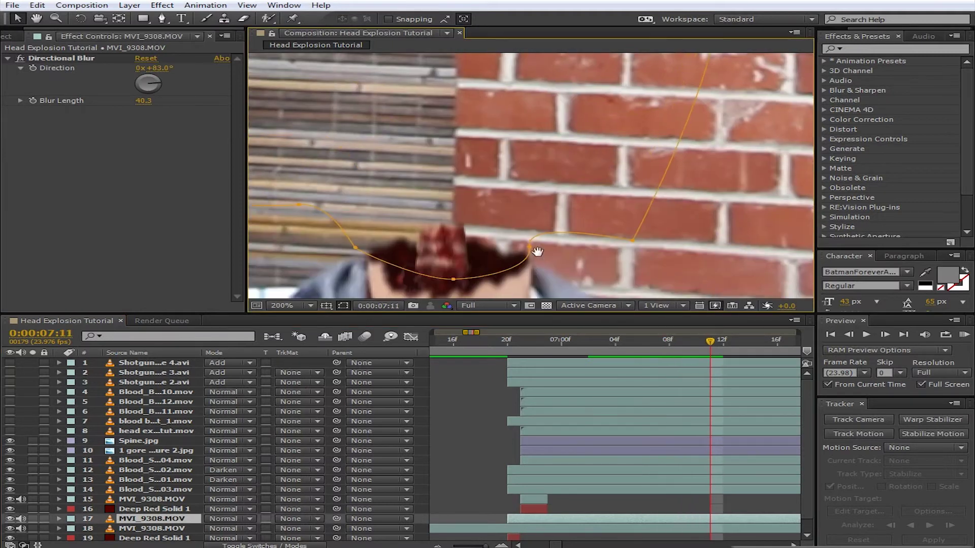
key("Page_Up")
key("Page_Up")
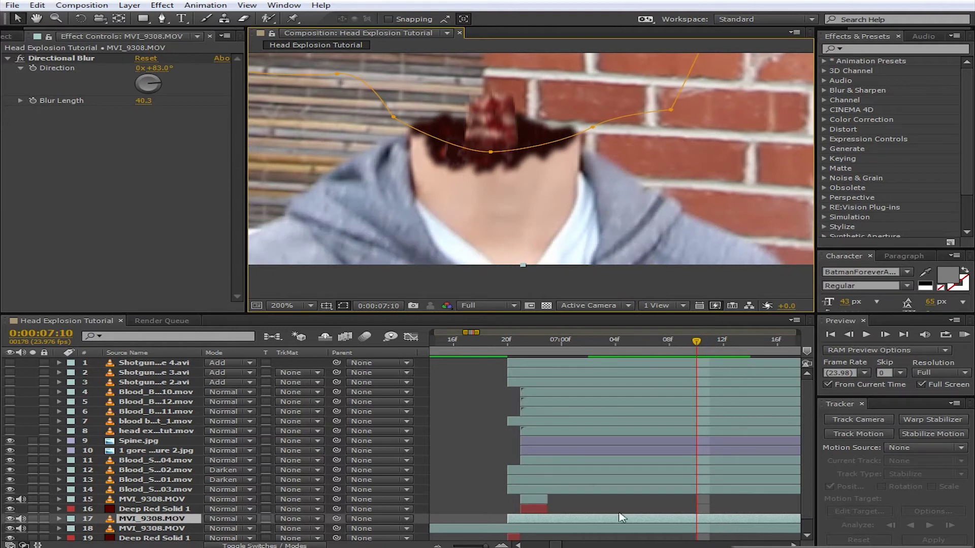
- Review the effects on Spine.jpg and the gore texture, switching the texture's Brightness & Contrast off and on and selecting Directional Blur
left_click(620, 441)
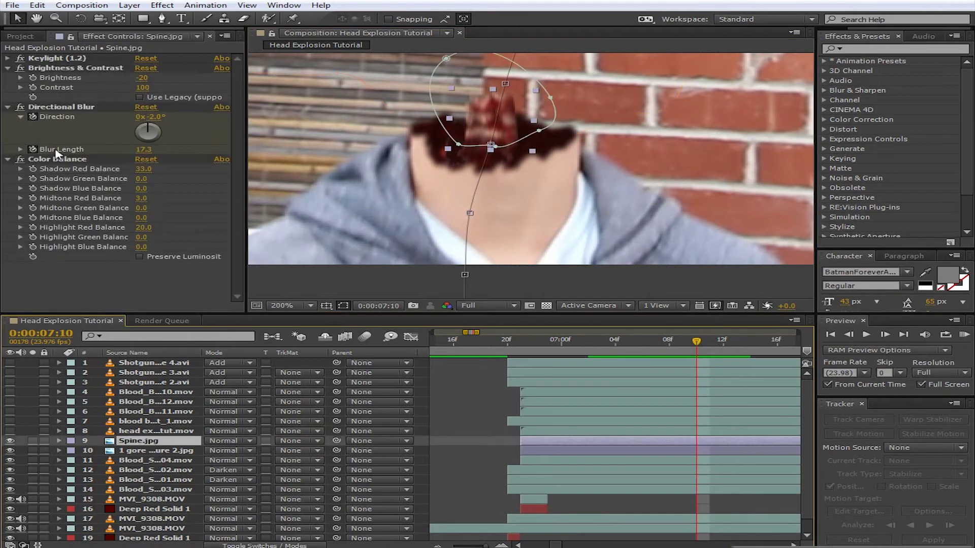
left_click(577, 450)
left_click(82, 59)
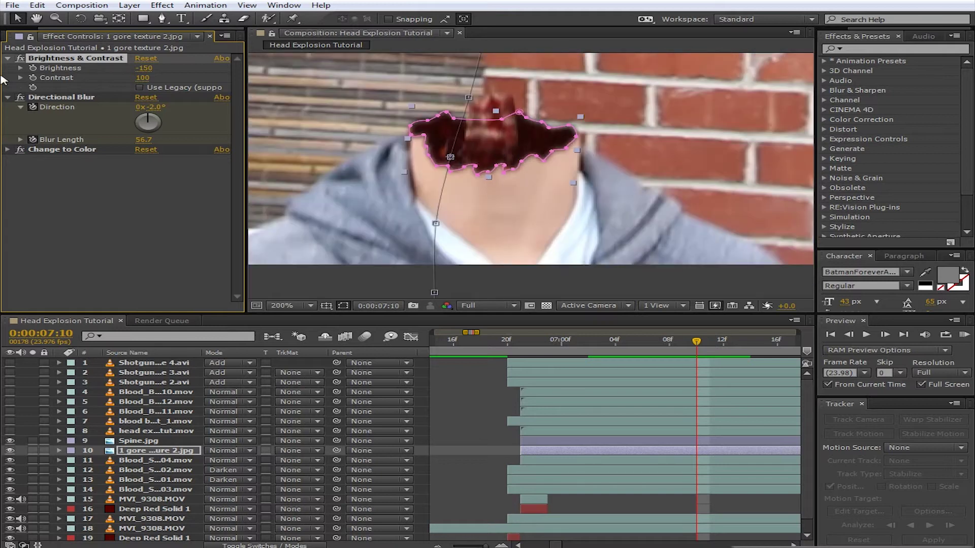
left_click(20, 58)
left_click(21, 58)
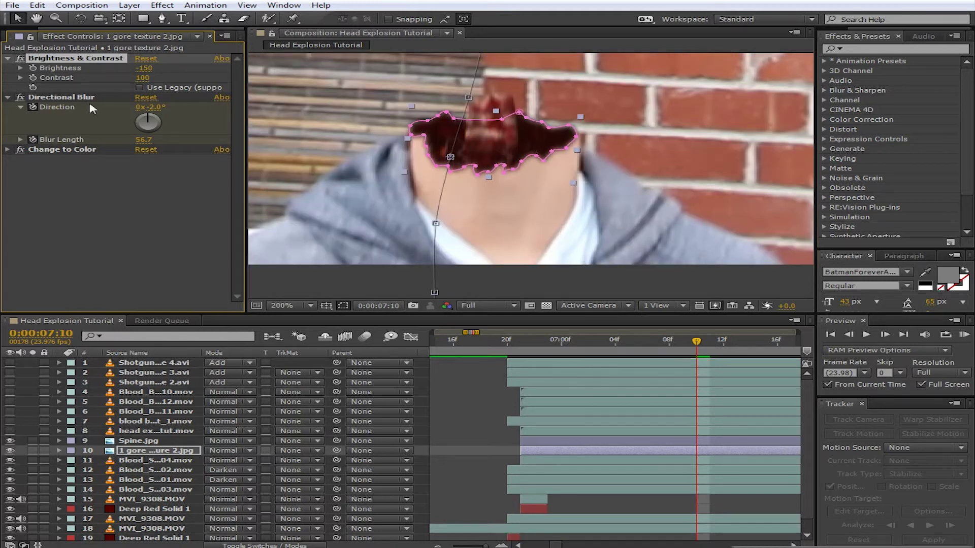
left_click(54, 101)
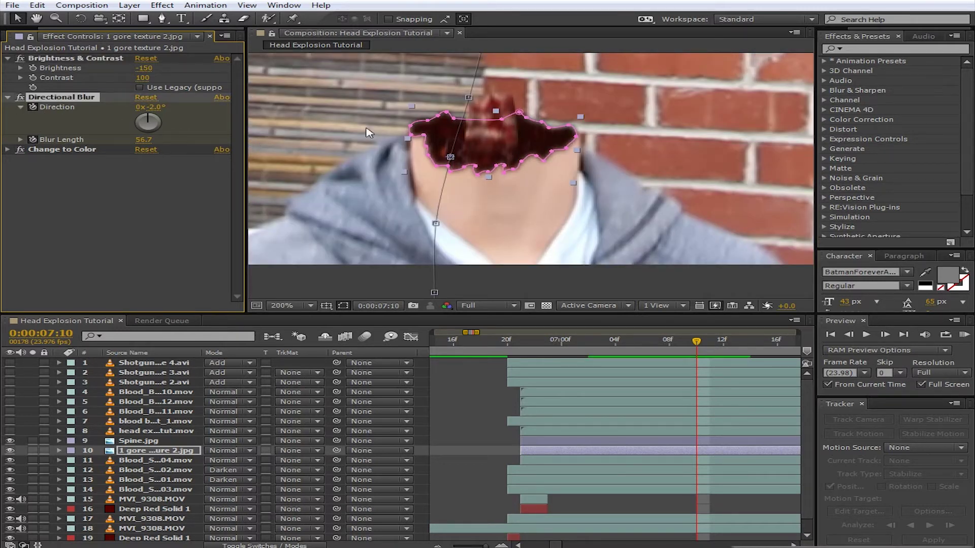
- Step back to 0:00:07:08 and return to 0:00:07:10 to compare the gore texture's motion blur up close on the neck
key("Page_Up")
key("Page_Up")
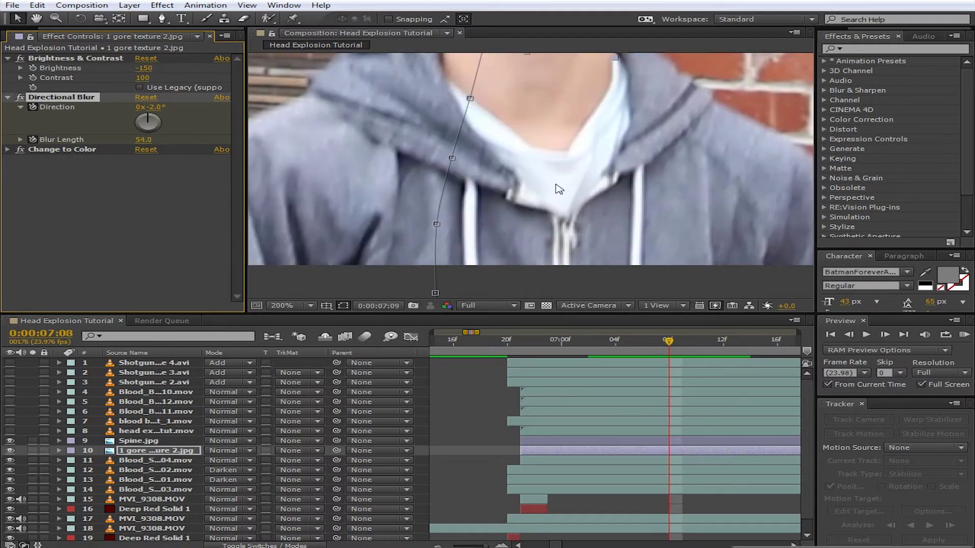
key("Page_Down")
key("Page_Down")
scroll(382, 191, "up", 3)
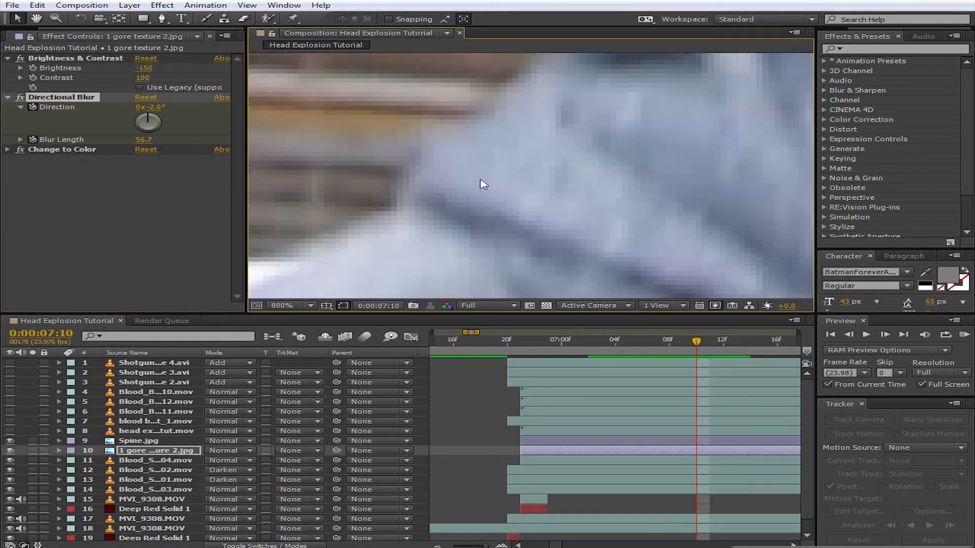
scroll(471, 179, "down", 3)
scroll(522, 218, "up", 2)
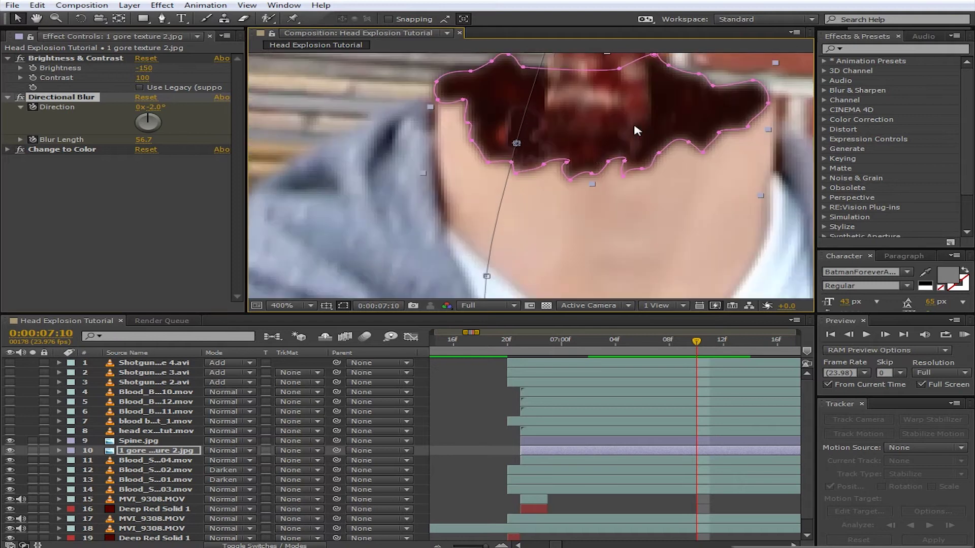
left_click(611, 442)
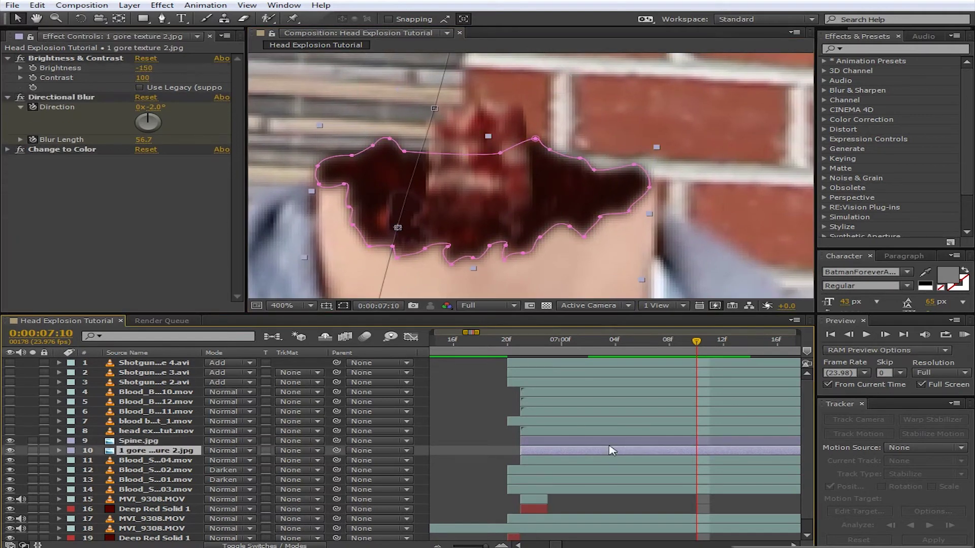
left_click(614, 453)
- Make the head explosion gore layer, number 8, visible and go to its first frame at 0:00:06:21
left_click(152, 431)
scroll(508, 211, "down", 4)
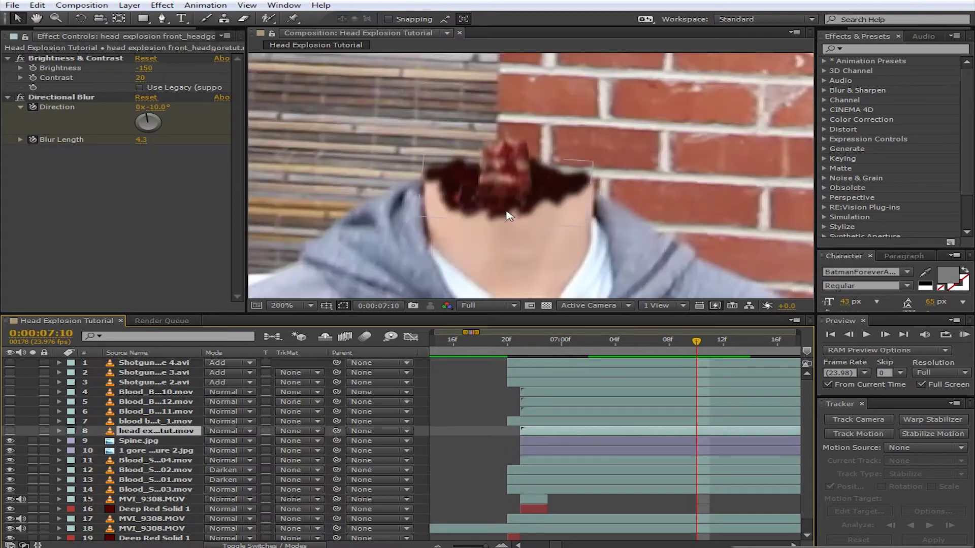
left_click(10, 431)
key("i")
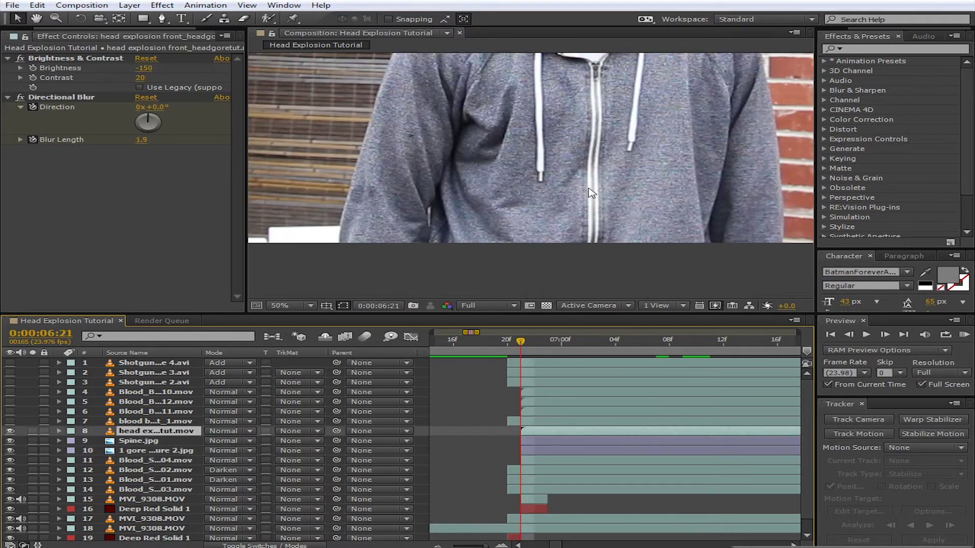
- Frame the whole head area and step forward to 0:00:07:00 to examine the flying head chunks
scroll(593, 219, "down", 2)
key("Page_Down")
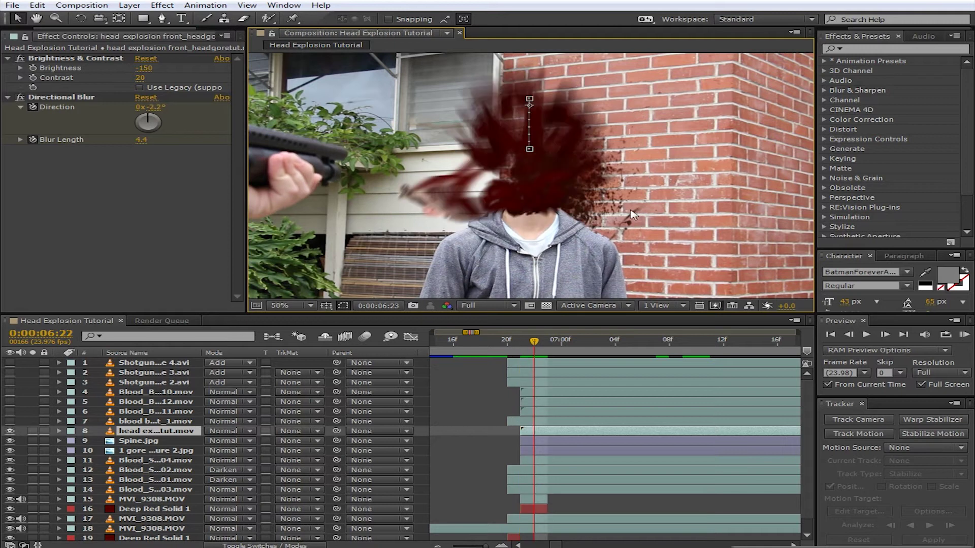
key("Page_Down")
- Step through the flying head chunks across the full frame up to 0:00:07:13 and return to the closer view at 0:00:07:00
key("Page_Down")
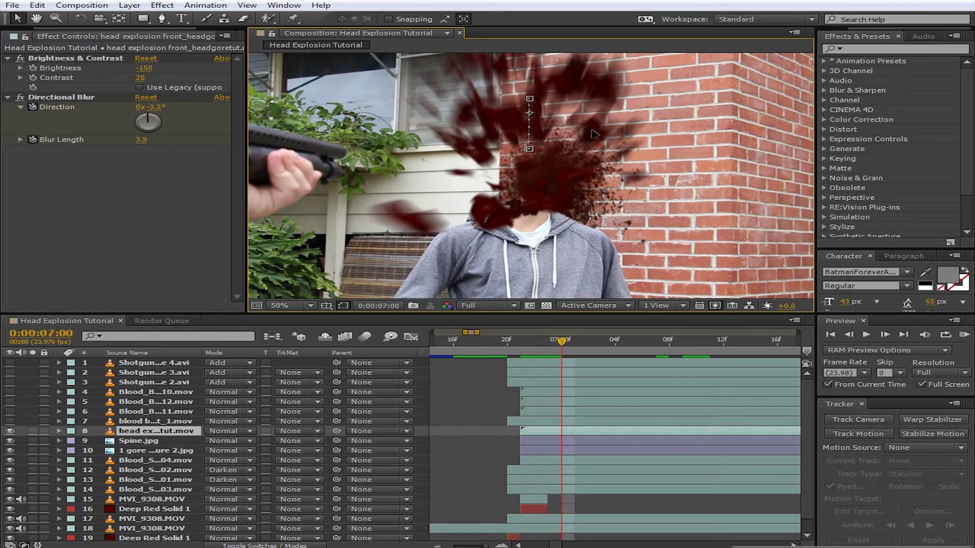
key("Page_Down")
key("comma")
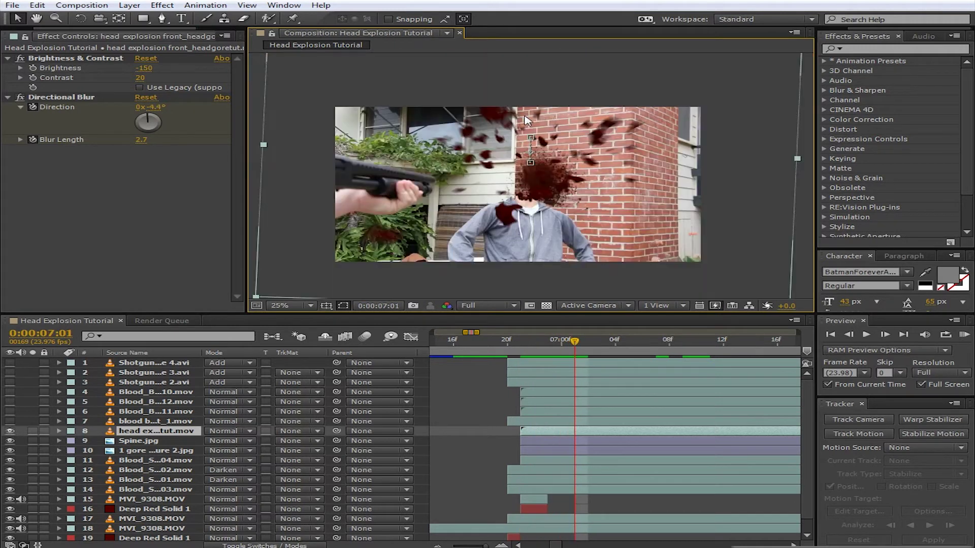
key("Page_Down")
key("Page_Down")
key("Page_Down")
key("Page_Down")
key("Page_Down")
key("Page_Down")
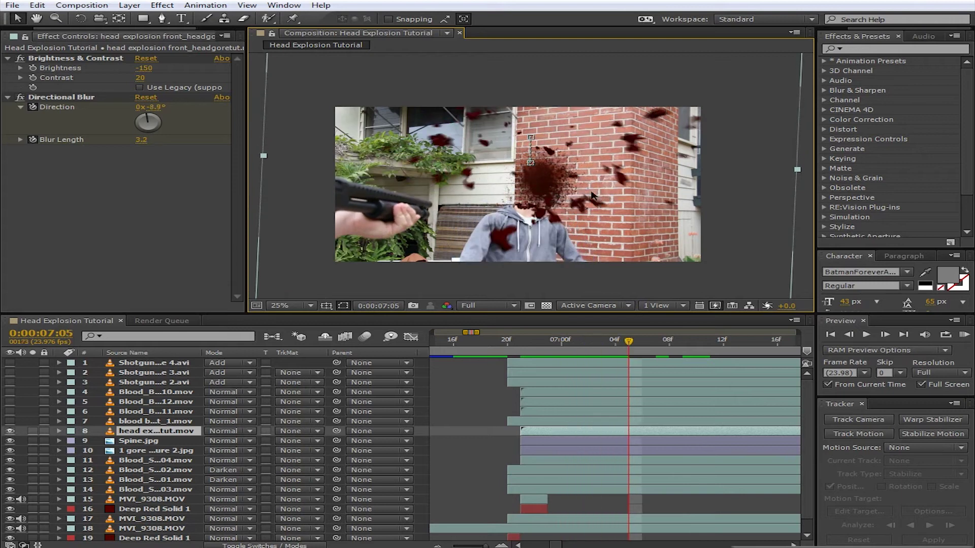
key("Page_Down")
key("Page_Down")
key("Page_Down")
key("Page_Down")
key("Page_Down")
key("Page_Down")
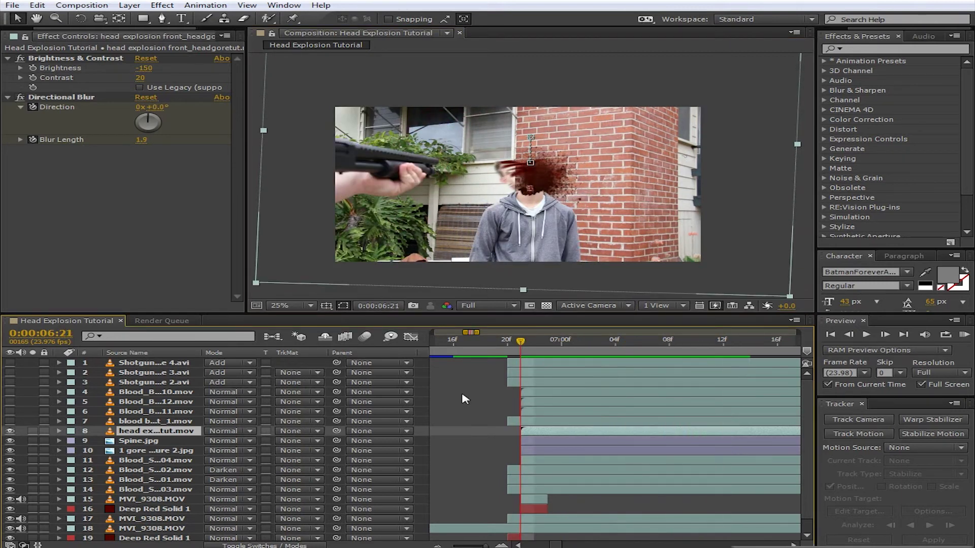
key("period")
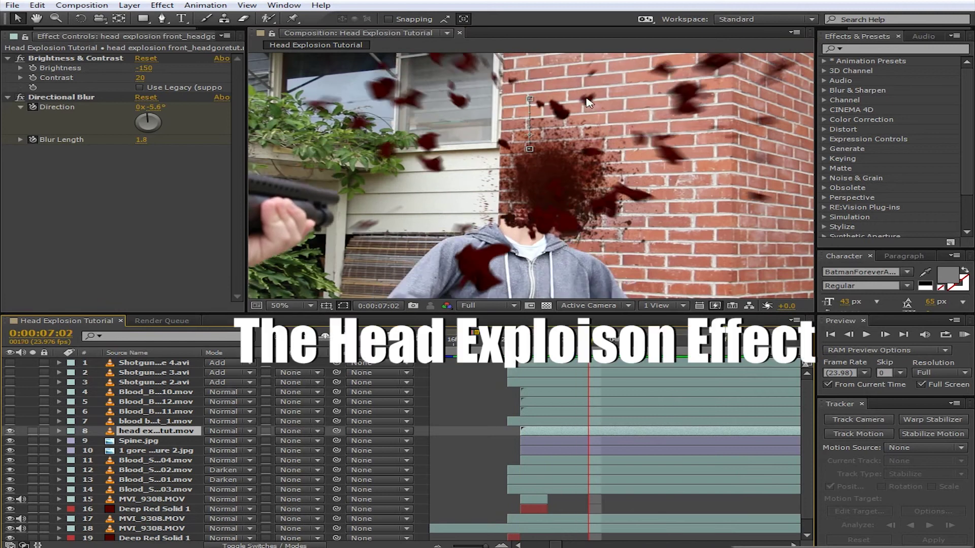
- Advance from 0:00:07:00 to 0:00:07:11 frame by frame to examine how the head chunks spread and leave the shot
key("Page_Down")
key("Page_Down")
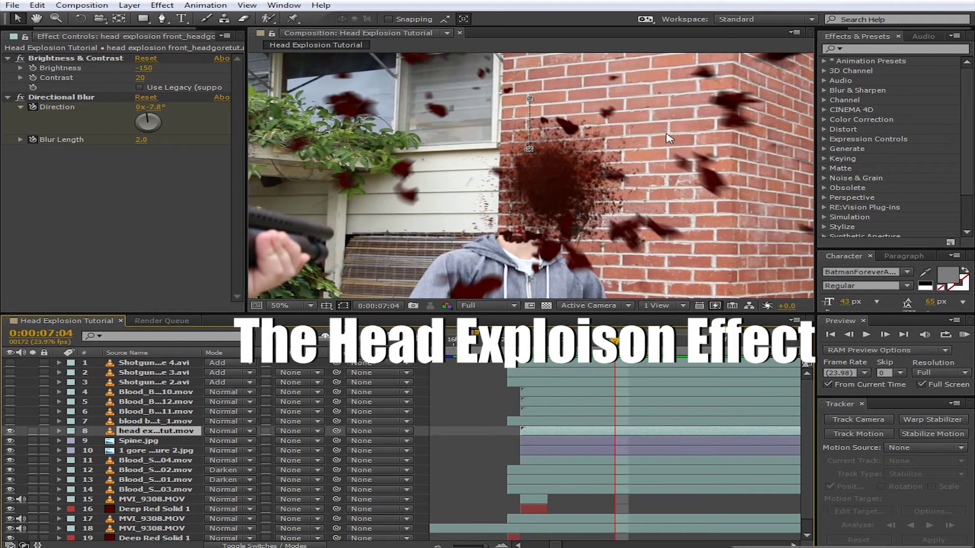
key("Page_Down")
key("Page_Down")
key("Page_Down")
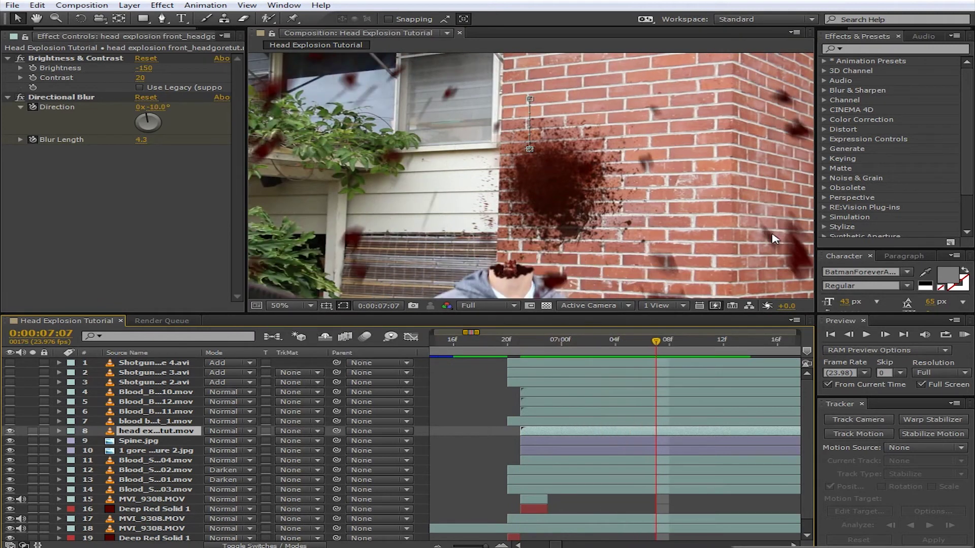
key("Page_Down")
key("Page_Down")
- Replay the head chunks from the explosion's start to 0:00:07:05 and return to 0:00:06:21
key("Page_Down")
key("Page_Down")
key("Page_Down")
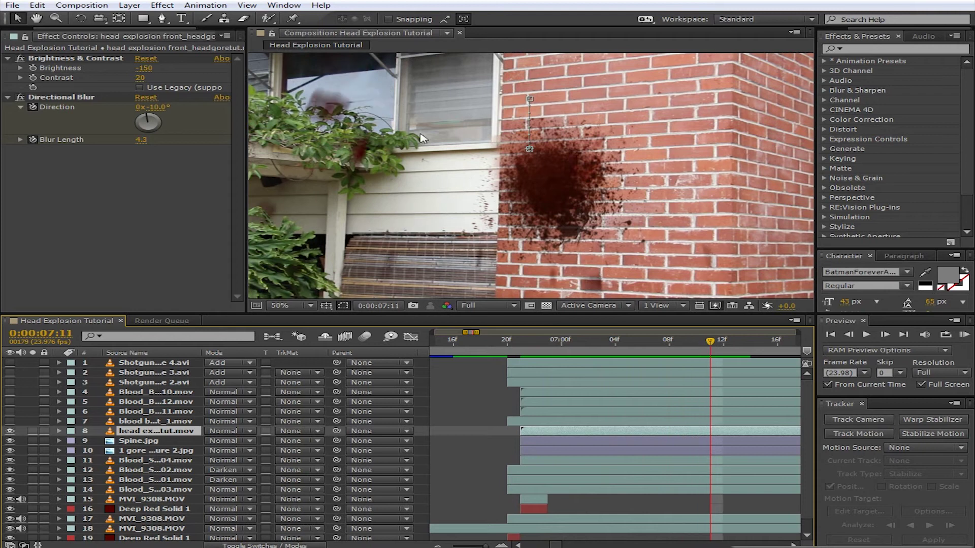
left_click(521, 347)
key("Page_Down")
key("Page_Down")
key("Page_Down")
key("Page_Down")
key("Page_Down")
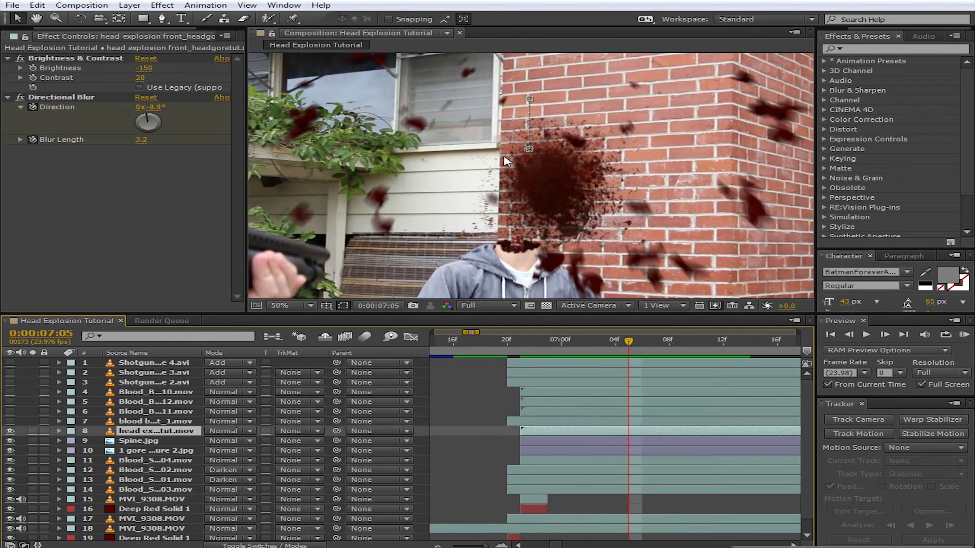
left_click(523, 350)
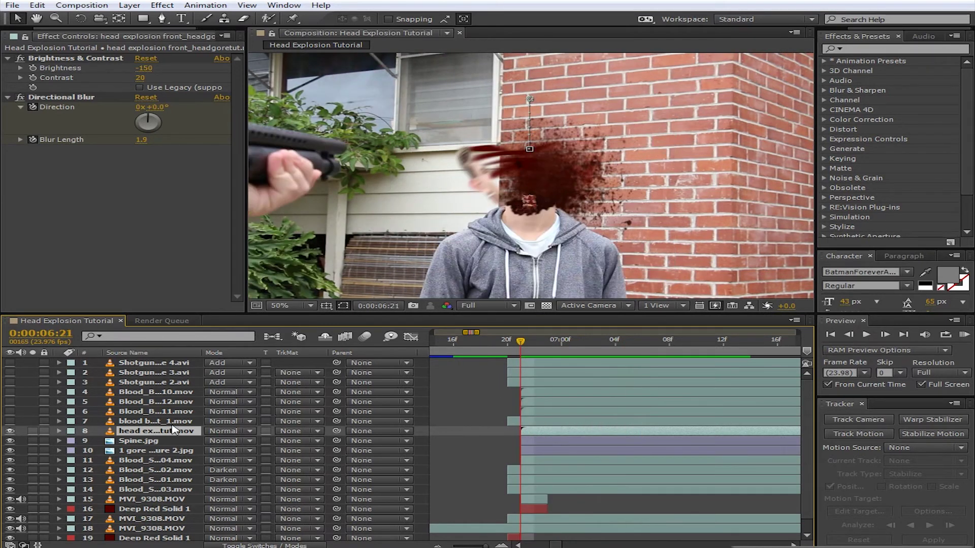
- Make the blood burst front layer, number 7, visible and step to 0:00:06:23 for a close view of the burst
left_click(173, 421)
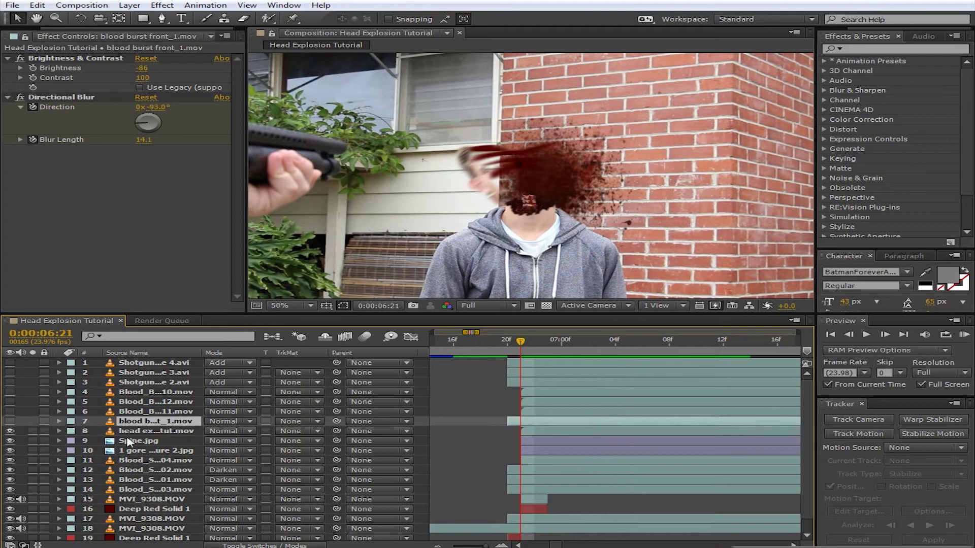
left_click(9, 422)
key("Page_Down")
key("Page_Down")
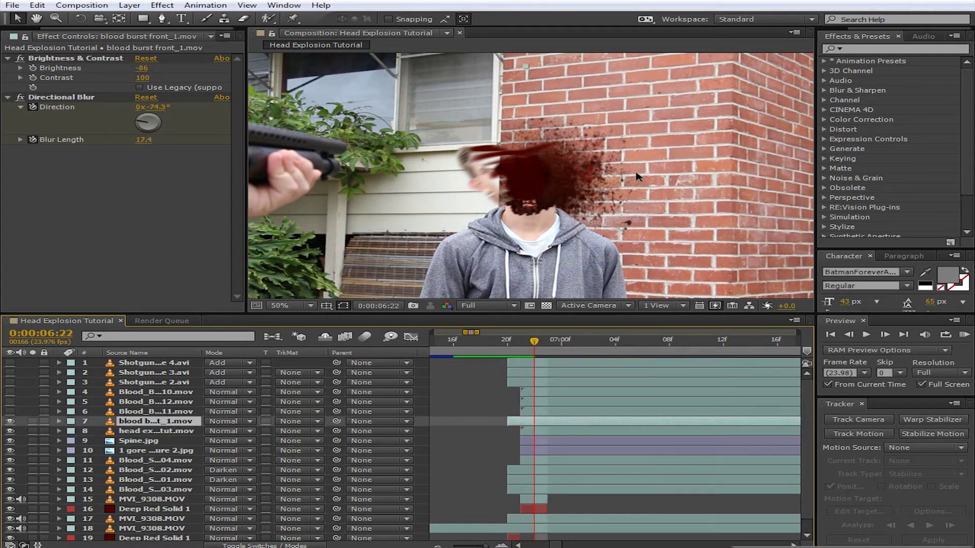
scroll(526, 223, "up", 2)
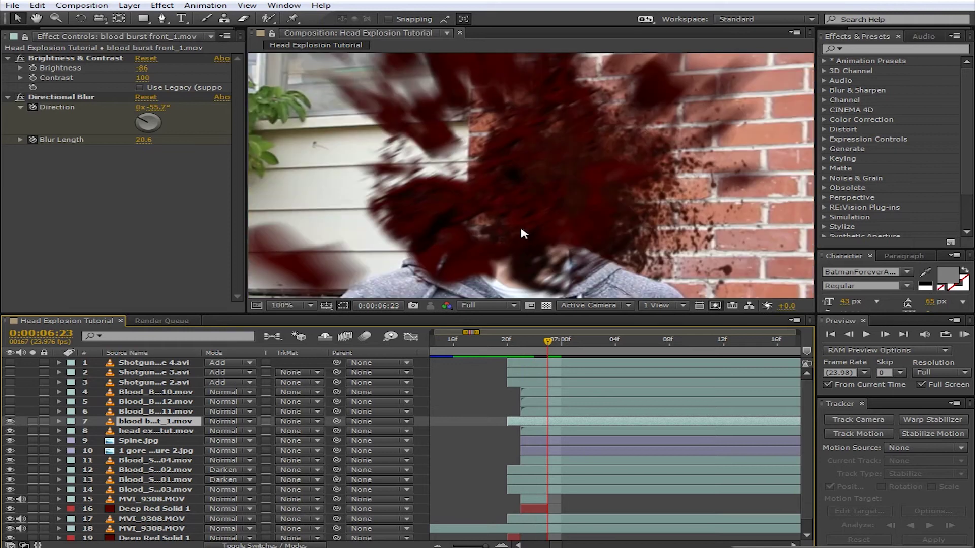
- Hide the head explosion gore layer, number 8, and step to 0:00:07:01 to examine the front blood burst on its own
left_click(10, 432)
key("Page_Down")
key("Page_Down")
scroll(448, 242, "down", 2)
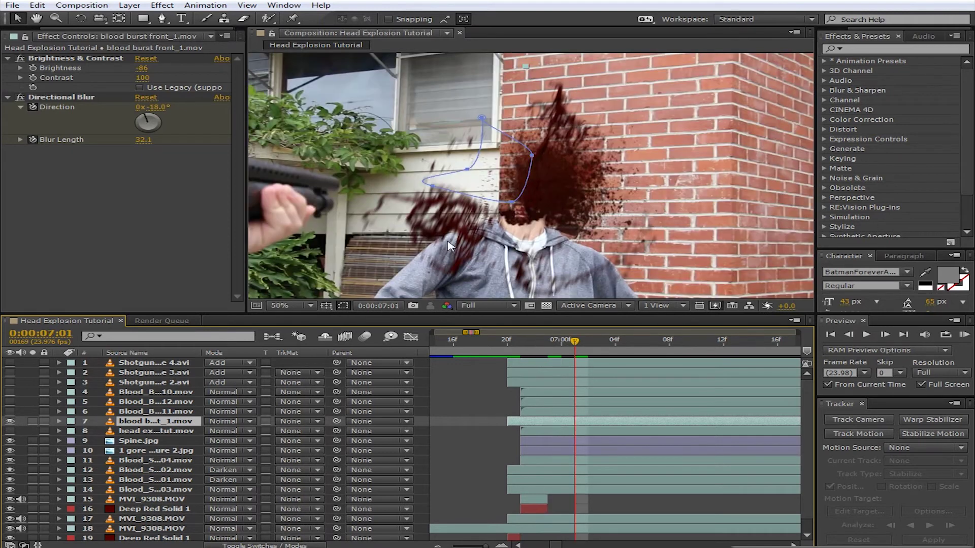
- Examine the front blood burst's motion blur up close through 0:00:07:03 and step back to 0:00:07:00
left_click_drag(464, 246, 540, 177)
scroll(540, 177, "up", 2)
key("Page_Down")
key("Page_Down")
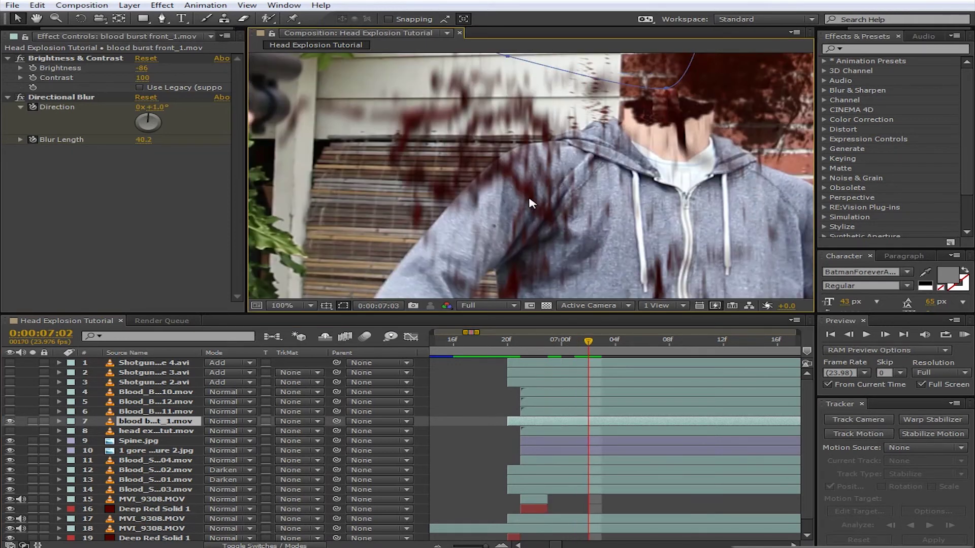
scroll(560, 208, "down", 2)
scroll(502, 202, "up", 2)
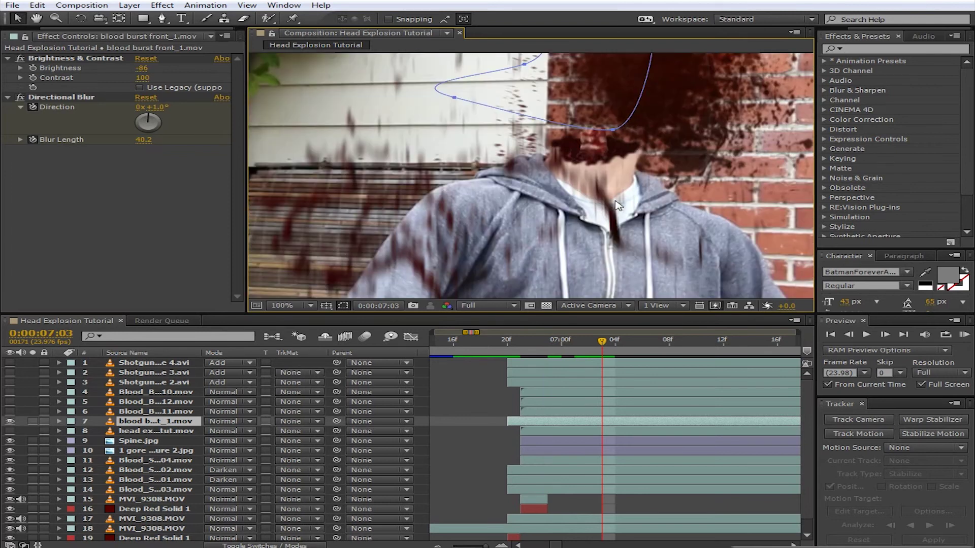
key("Page_Up")
key("Page_Up")
key("Page_Up")
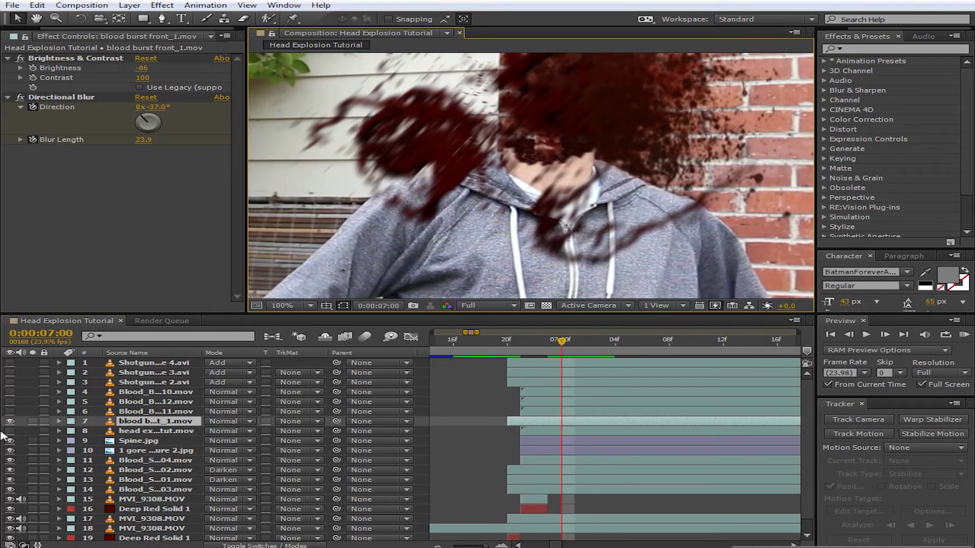
- Make layer 8 and the Blood_Burst layers 4 to 6 visible and go back to 0:00:06:20
left_click_drag(9, 431, 18, 399)
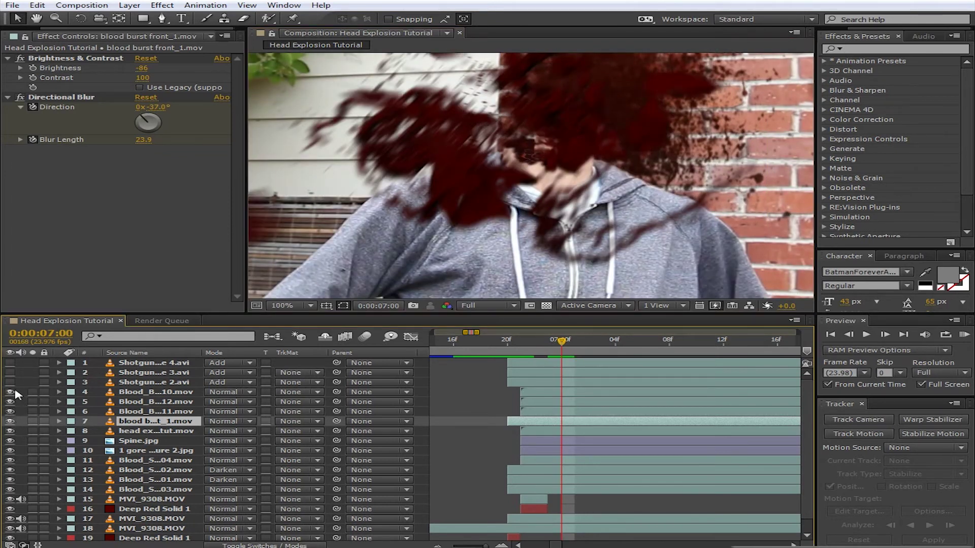
key("comma")
key("Page_Up")
key("Page_Up")
key("Page_Up")
key("Page_Up")
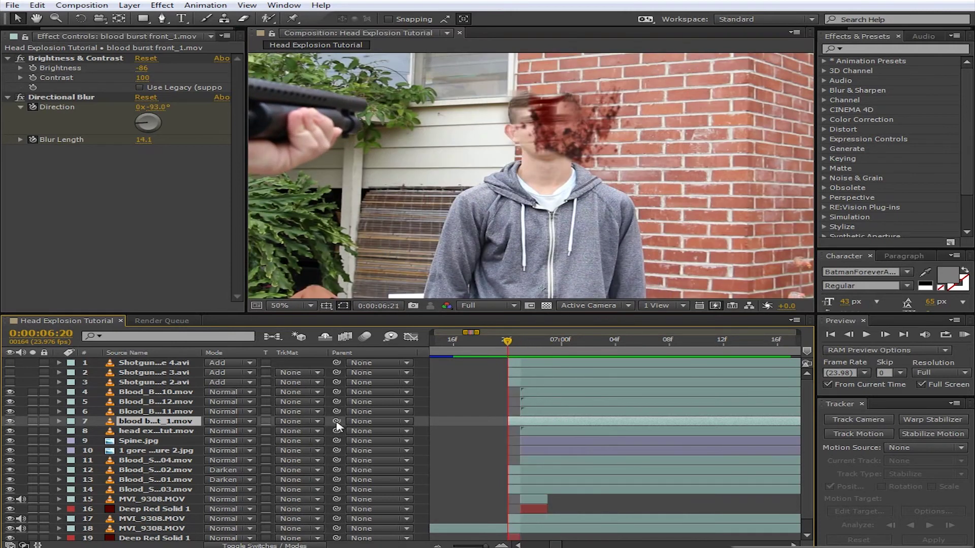
- Hide layers 7 and 8 while stepping from 0:00:06:21 to 0:00:07:00 to examine the three blood bursts alone, and show both layers again
key("Page_Down")
left_click_drag(10, 431, 10, 421)
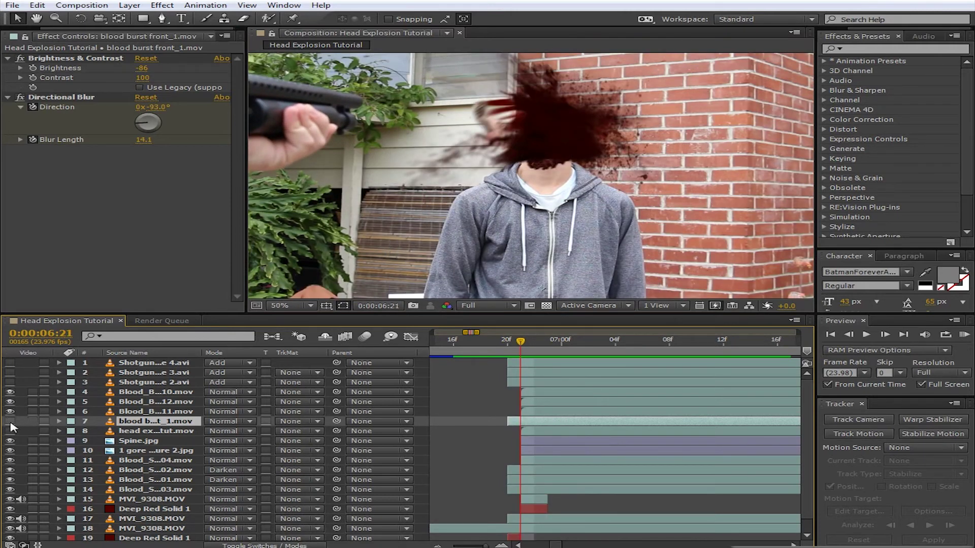
key("Page_Down")
key("Page_Down")
key("Page_Down")
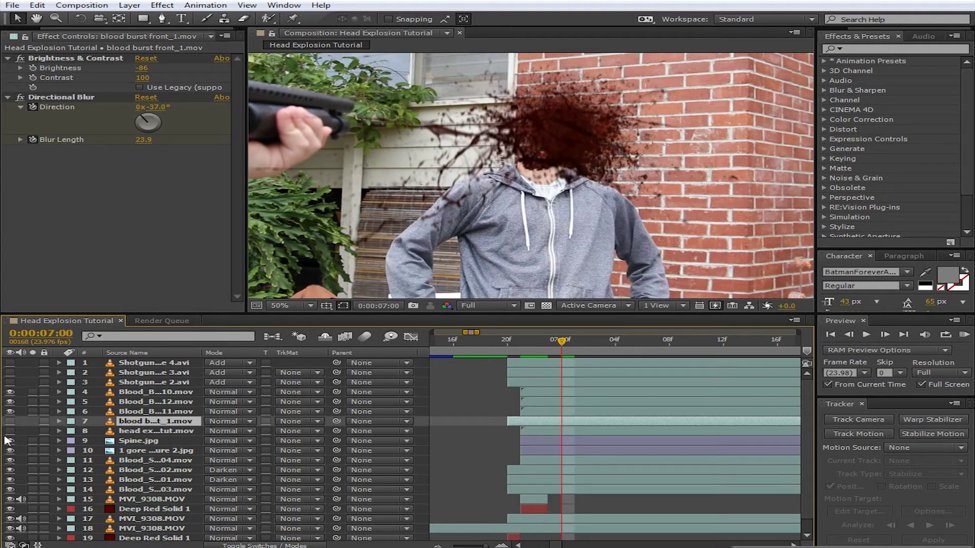
left_click_drag(9, 431, 10, 422)
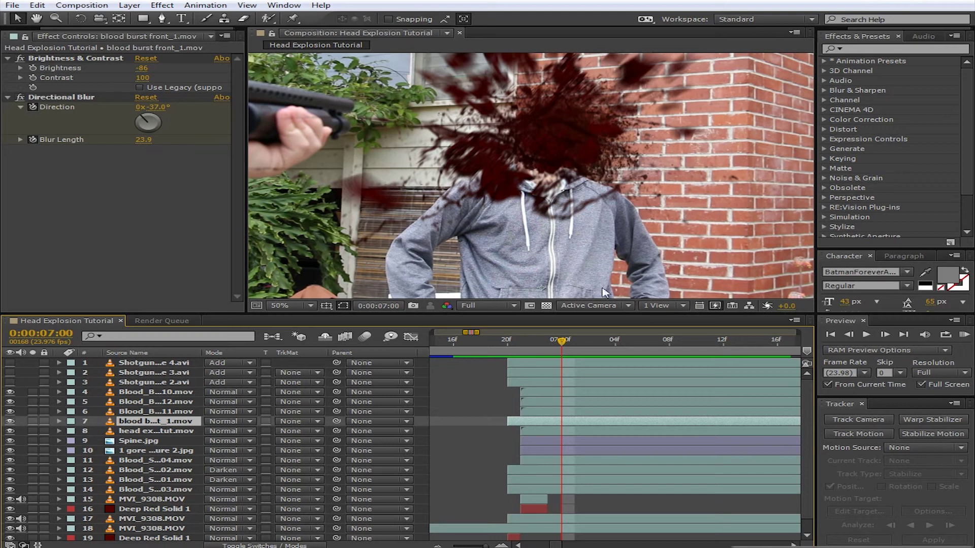
- Go back to the start of the explosion and step to 0:00:06:22 to review the combined blood and gore layers
key("Page_Up")
key("Page_Up")
key("Page_Up")
key("Page_Down")
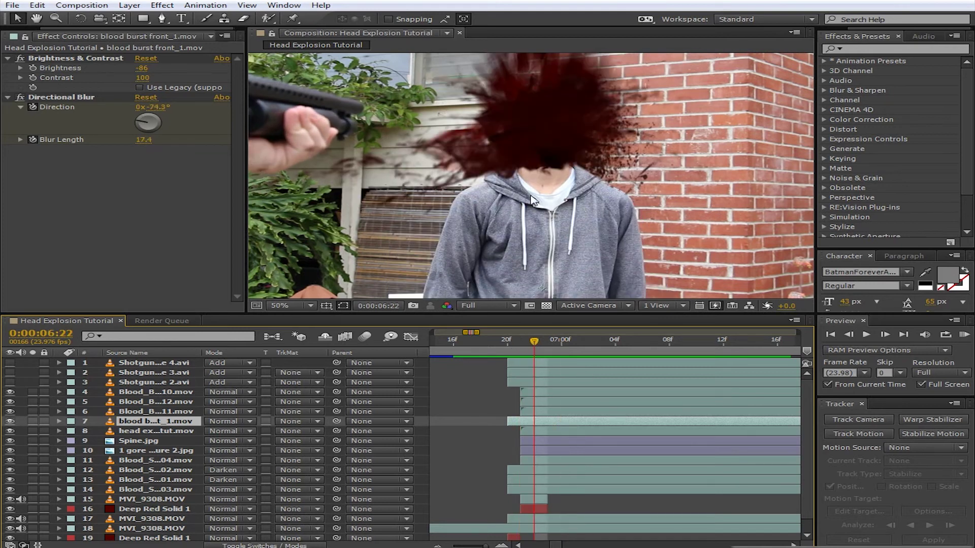
- Select Blood_Burst_10.mov, layer 4, and step back and forth around 0:00:07:00 to examine its blood spray
left_click(570, 392)
key("Page_Down")
key("Page_Down")
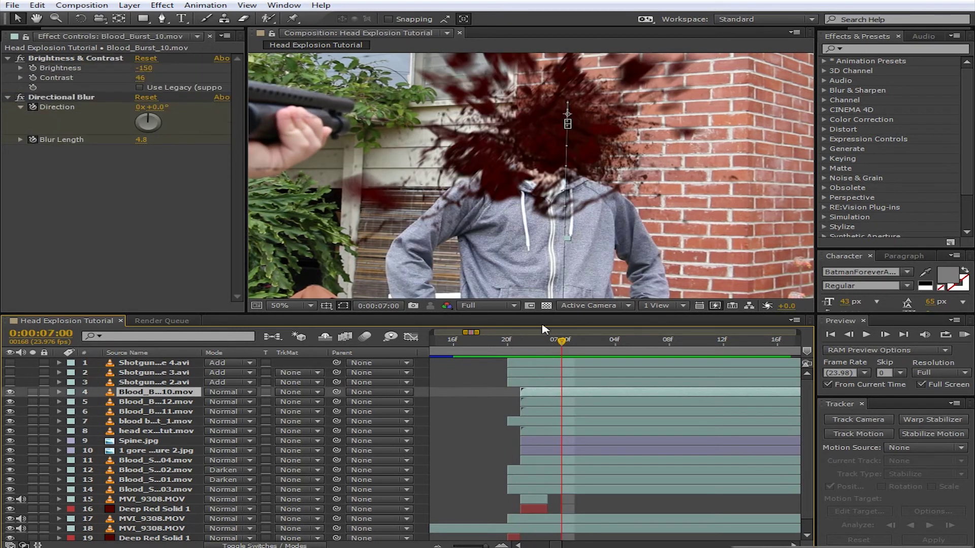
key("Page_Down")
key("Page_Down")
key("Page_Up")
key("Page_Up")
key("Page_Up")
key("Page_Up")
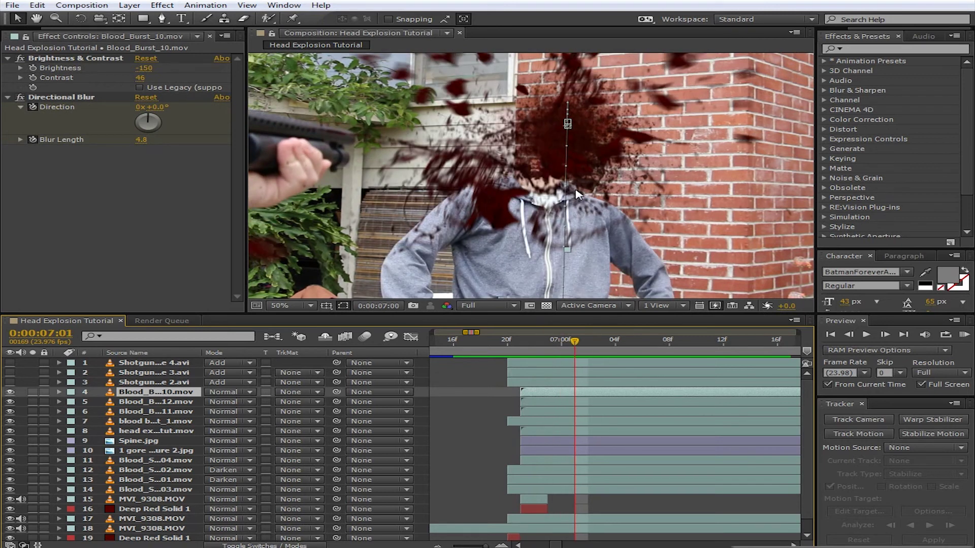
- Play the combined explosion briefly, return to its start and step through the first frames around 0:00:06:22
key("space")
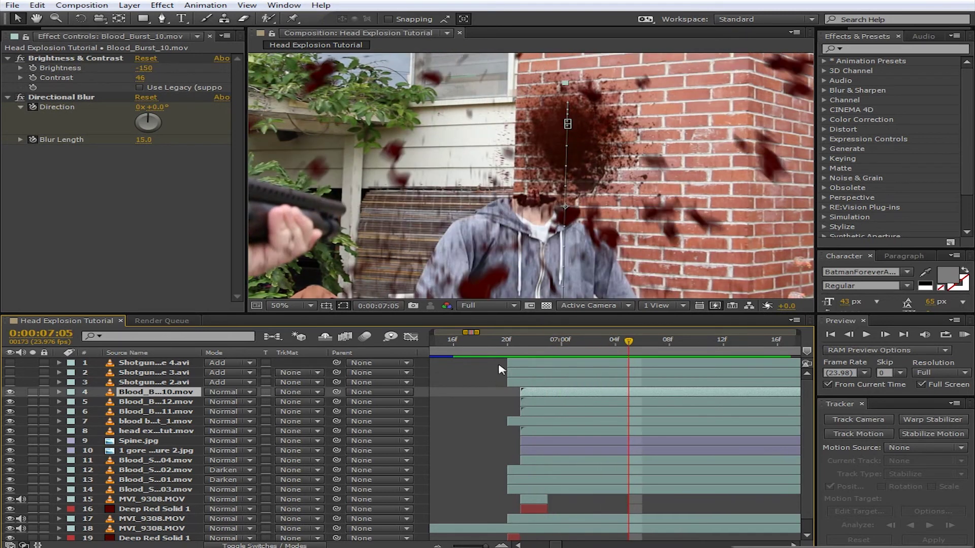
left_click(519, 350)
key("Page_Up")
key("Page_Up")
key("Page_Down")
key("Page_Down")
key("Page_Down")
key("Page_Down")
key("Page_Down")
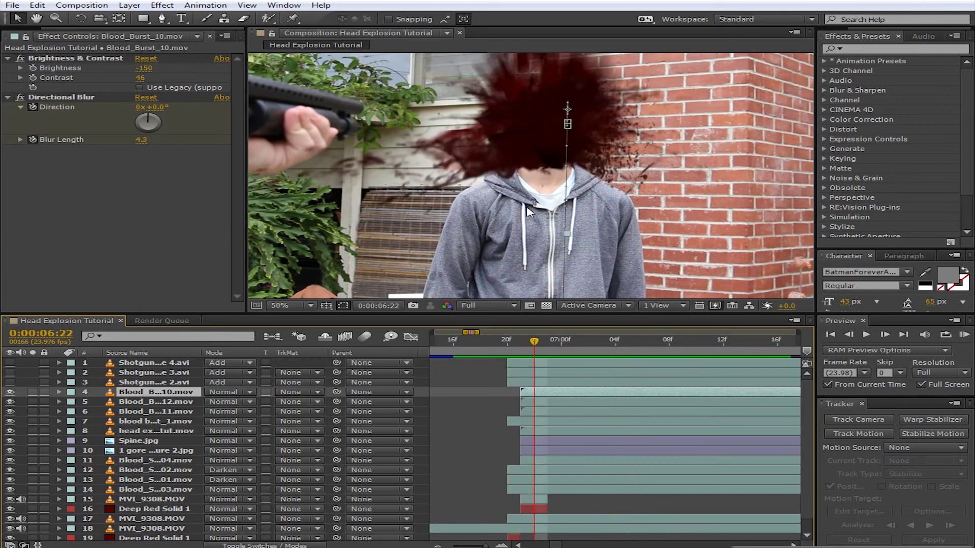
- Step on to 0:00:07:07 to follow the falling blood spray over the headless body
key("Page_Down")
key("Page_Down")
key("Page_Down")
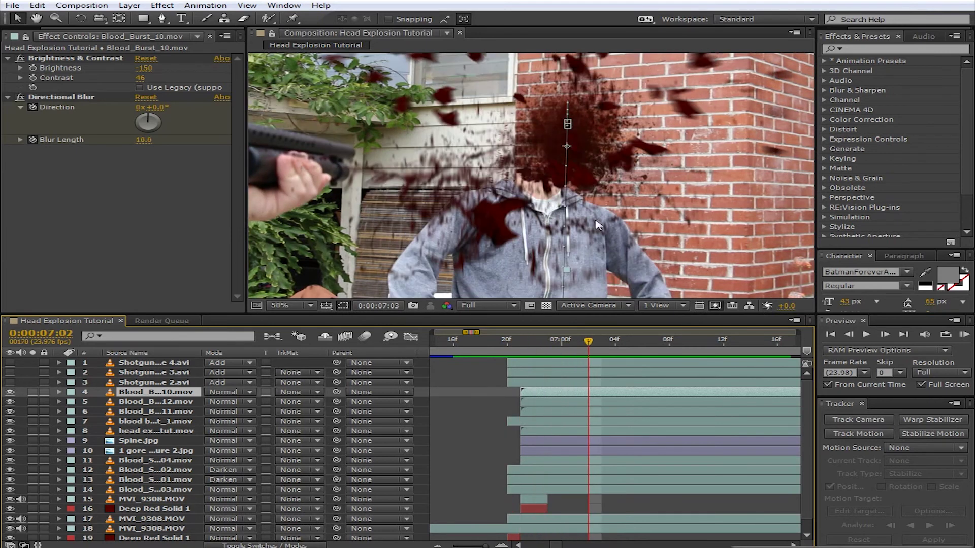
key("Page_Down")
key("Page_Down")
key("Page_Down")
key("Page_Down")
key("Page_Down")
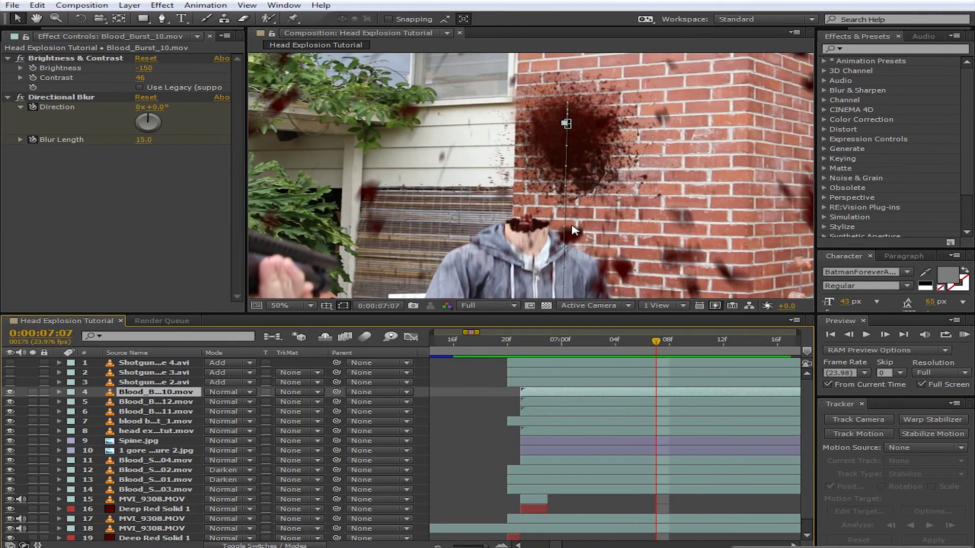
key("Page_Up")
- Return to 0:00:06:21 and step forward to 0:00:07:00 to review the initial blood burst again
left_click(519, 344)
key("Page_Down")
key("Page_Down")
key("Page_Down")
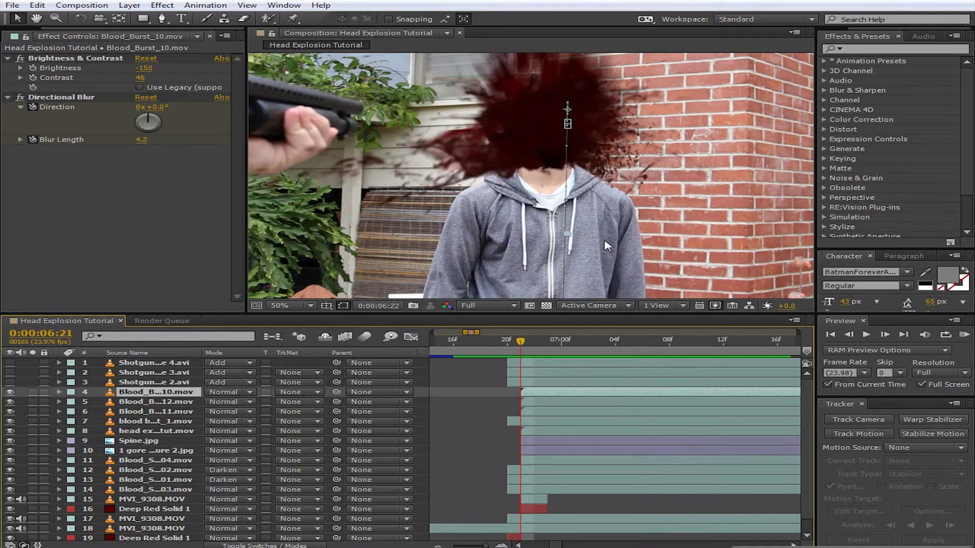
scroll(555, 196, "down", 1)
scroll(599, 252, "up", 3)
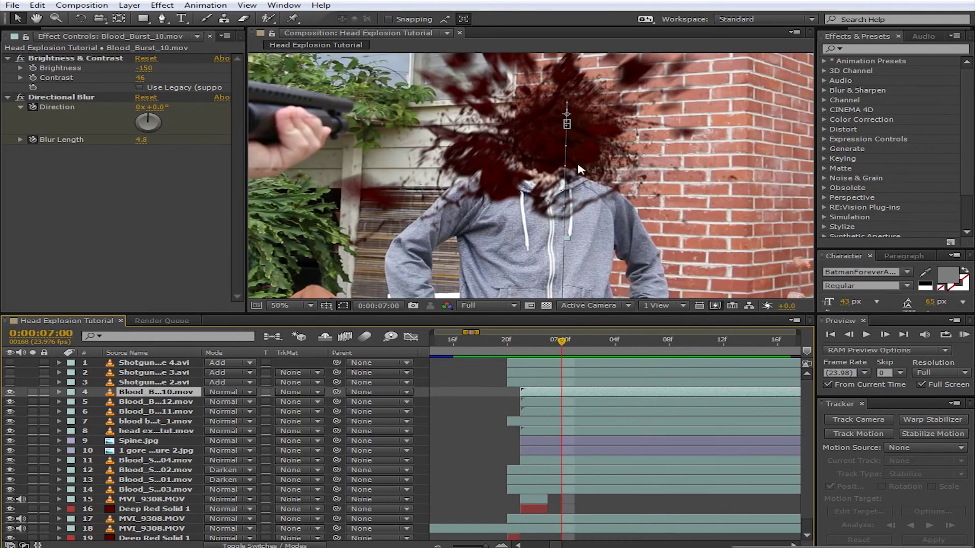
- Inspect the blood spray close up from 0:00:07:01 and follow it down over the torso to 0:00:07:07
scroll(601, 221, "up", 1)
scroll(601, 221, "down", 1)
key("Page_Down")
key("Page_Down")
key("Page_Down")
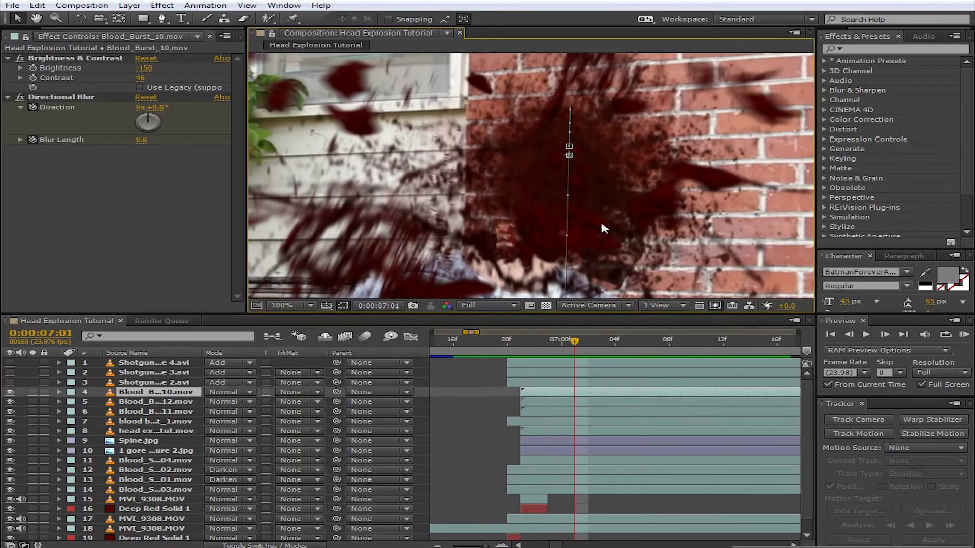
left_click_drag(644, 280, 642, 169)
key("Page_Down")
scroll(440, 154, "down", 2)
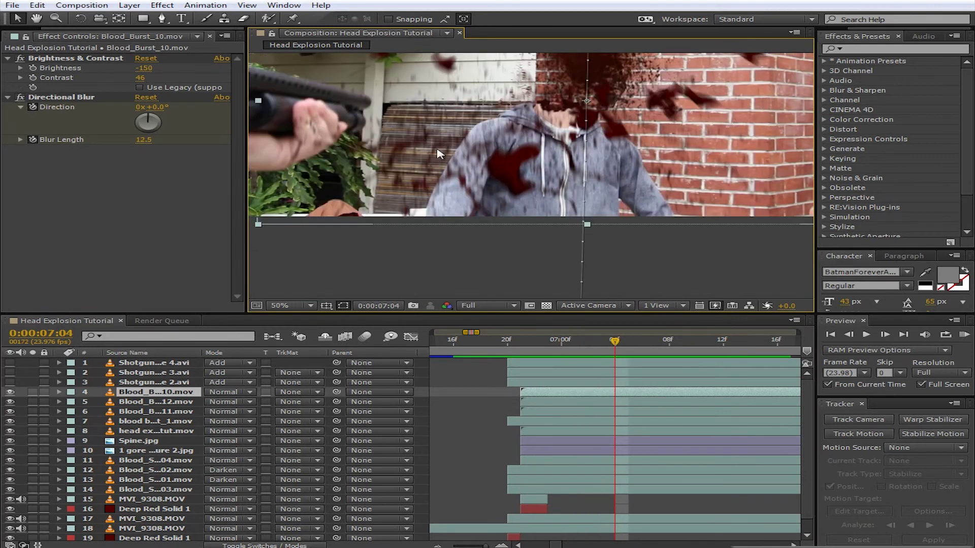
key("Page_Down")
key("Page_Down")
key("Page_Down")
key("Page_Down")
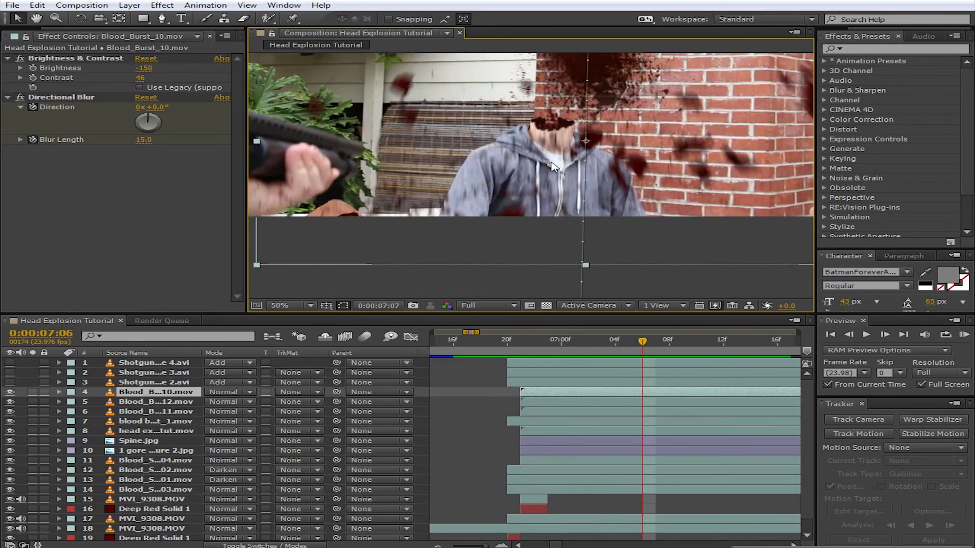
- Step back to 0:00:07:02 close on the neck and select Blood_Splat_01.mov, layer 13, to show its effects
scroll(557, 235, "up", 2)
key("Page_Up")
key("Page_Up")
key("Page_Up")
key("Page_Up")
key("Page_Up")
key("Page_Up")
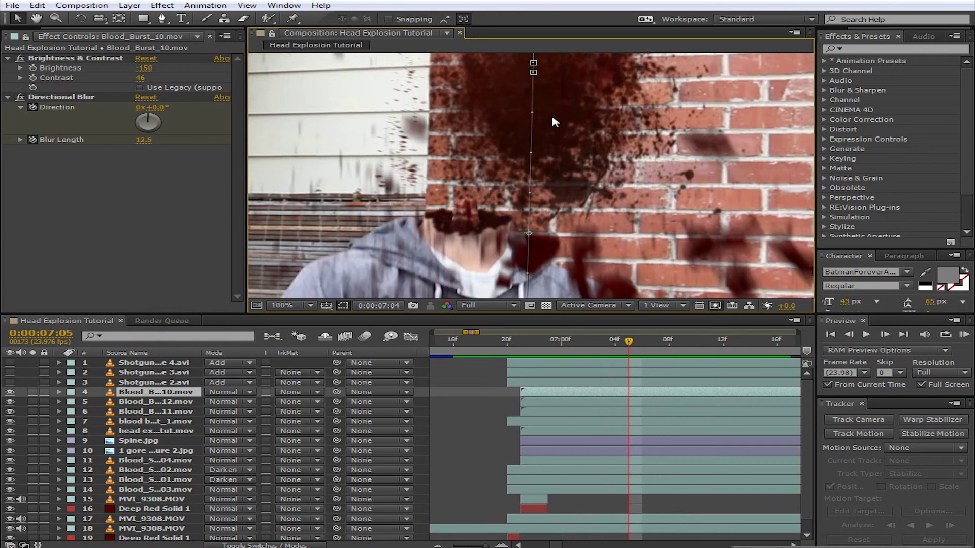
left_click(569, 473)
left_click(568, 480)
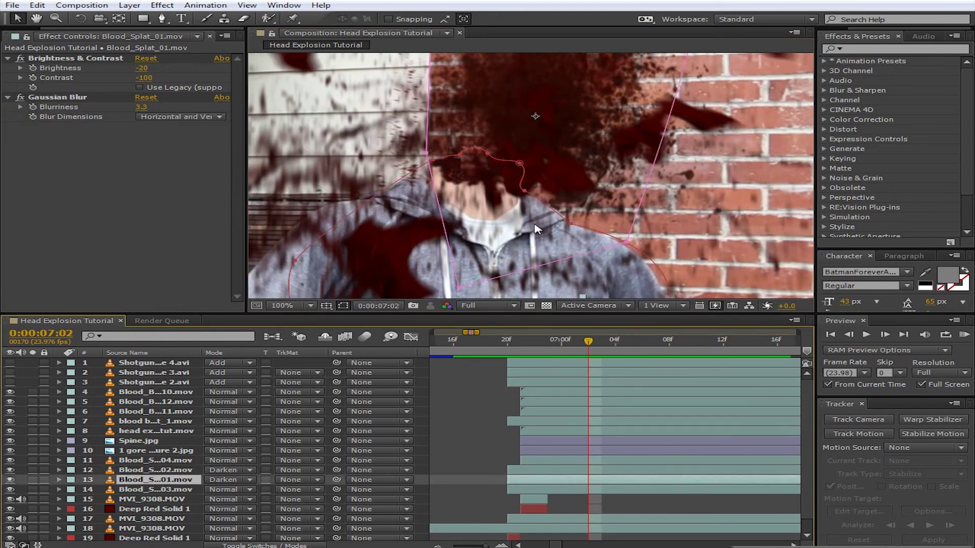
- Step forward to 0:00:07:05 and examine the blood splatter on the brick wall behind the neck close up at 200%
key("Page_Down")
scroll(531, 231, "up", 2)
key("Page_Down")
key("Page_Down")
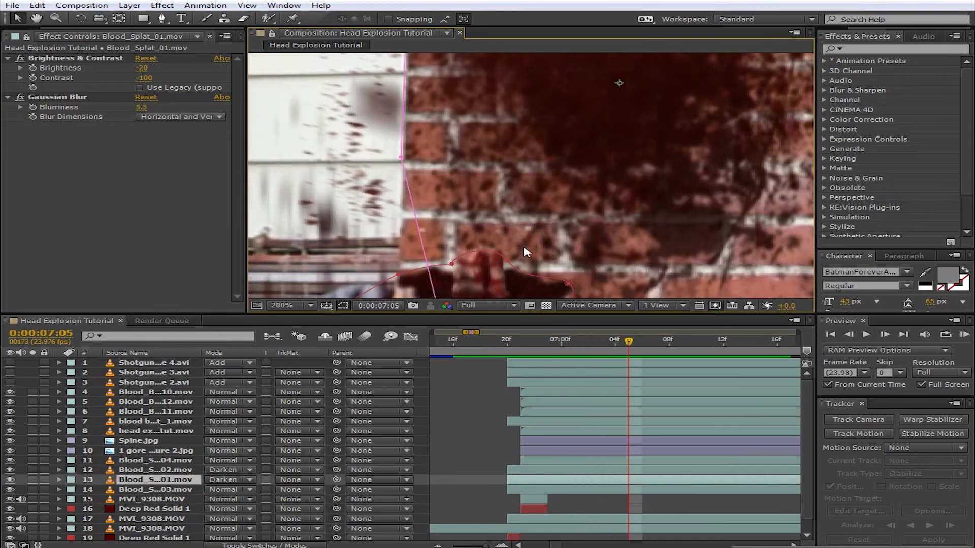
scroll(523, 246, "down", 2)
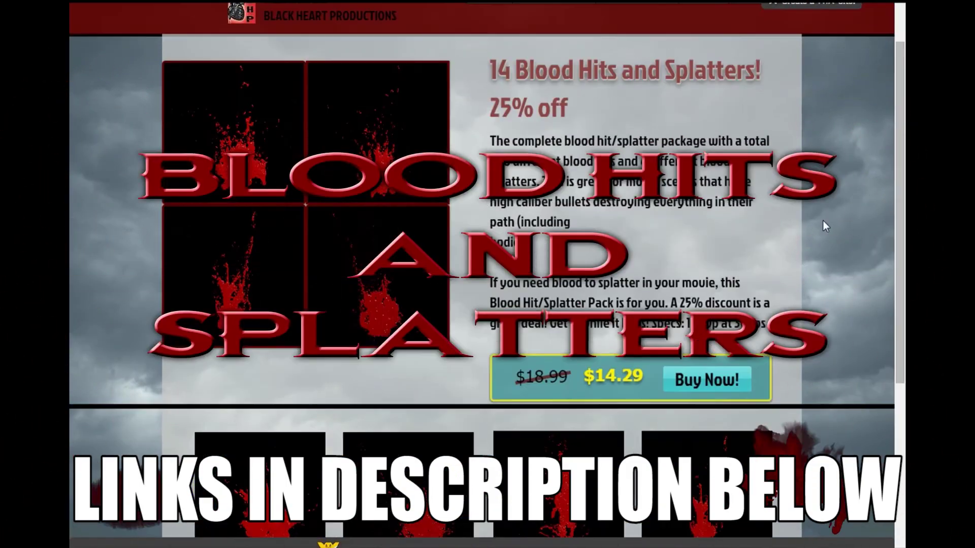
- On the VFX stock footage website, look through the blood burst, blood hit and splatter, and head explosion packs
scroll(823, 223, "down", 5)
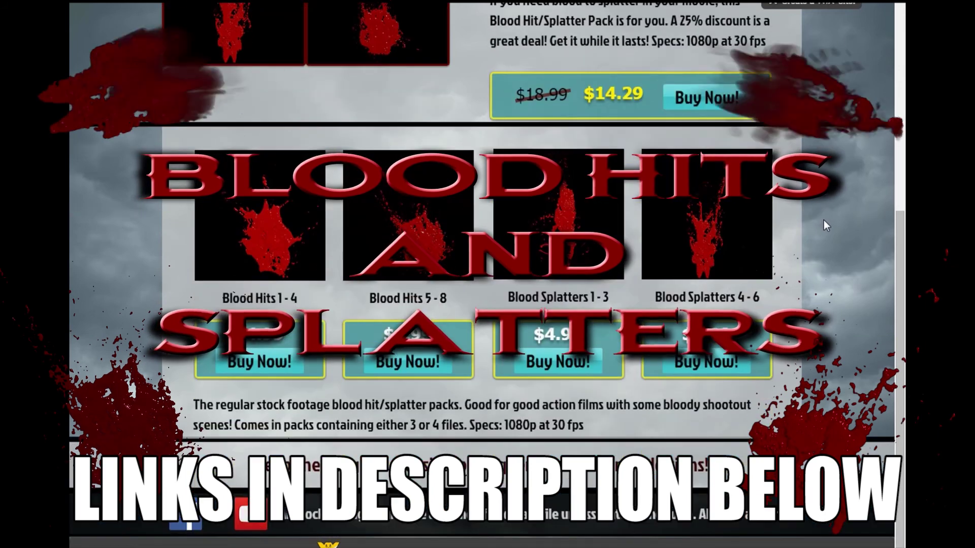
scroll(823, 221, "up", 7)
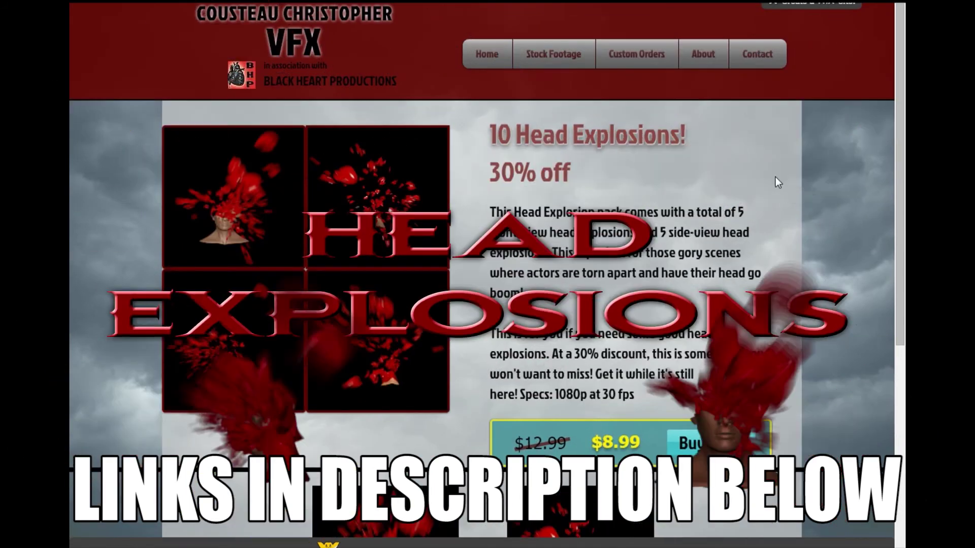
scroll(775, 177, "down", 2)
scroll(775, 177, "down", 5)
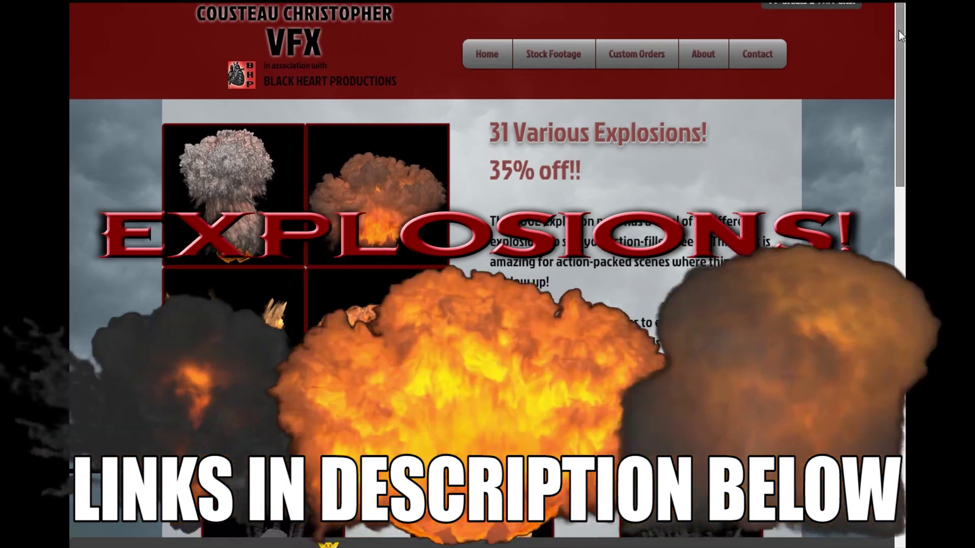
scroll(898, 30, "down", 3)
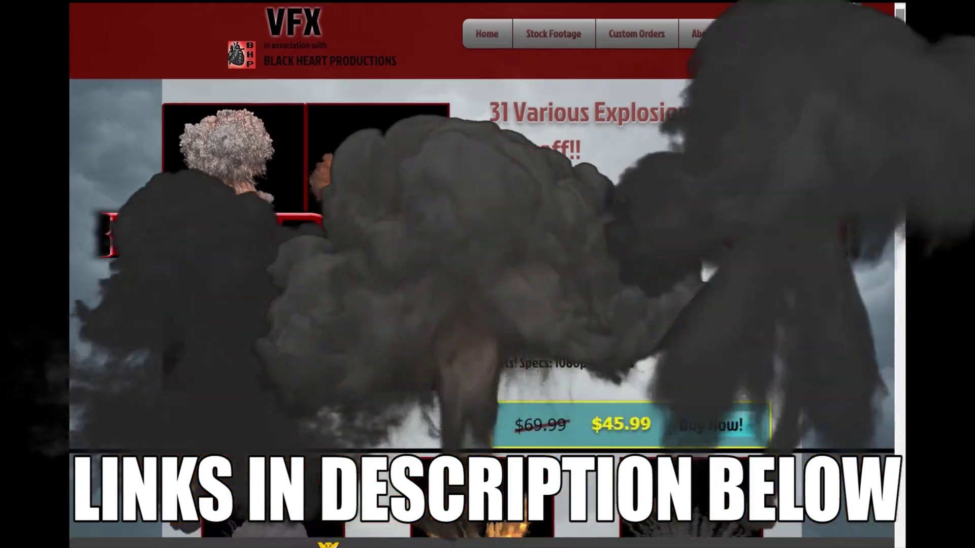